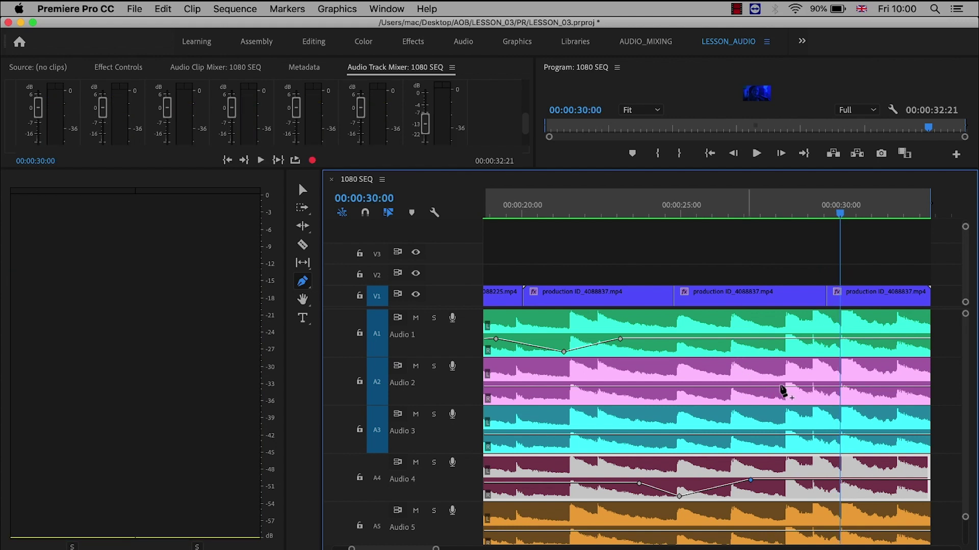
Add volume keyframes on the Audio 2 music, pull one down for a dip, and play from 17 seconds
left_click(784, 388)
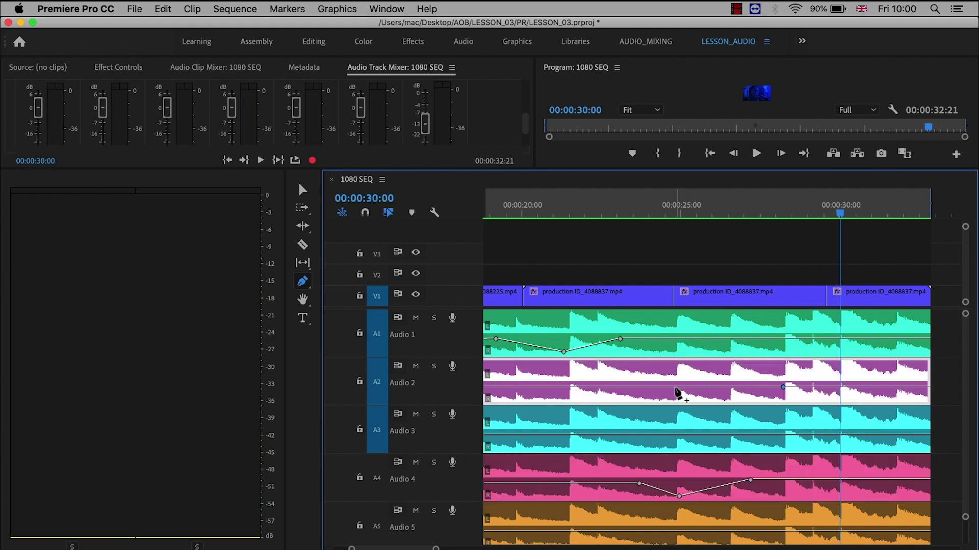
left_click_drag(570, 388, 569, 400)
left_click_drag(576, 209, 503, 209)
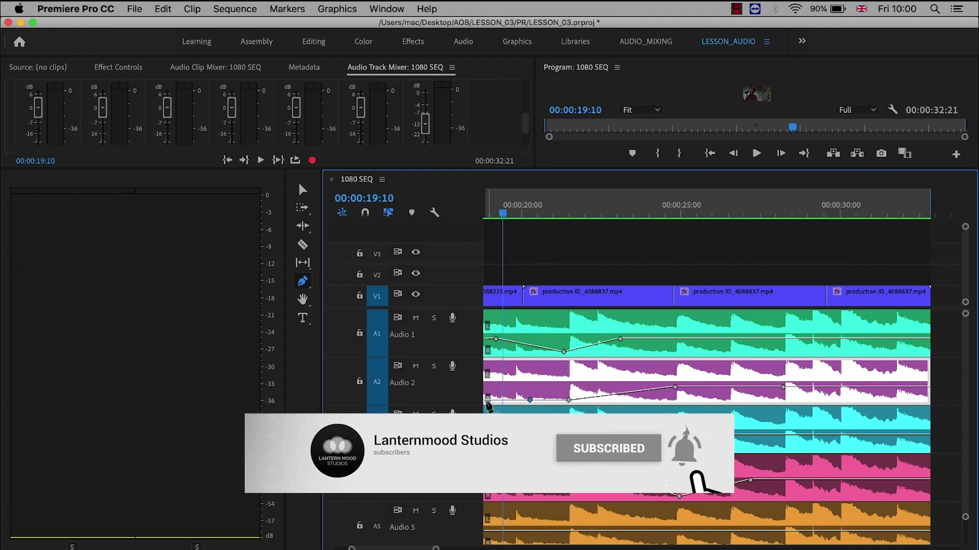
left_click(530, 401)
scroll(510, 423, "left", 2)
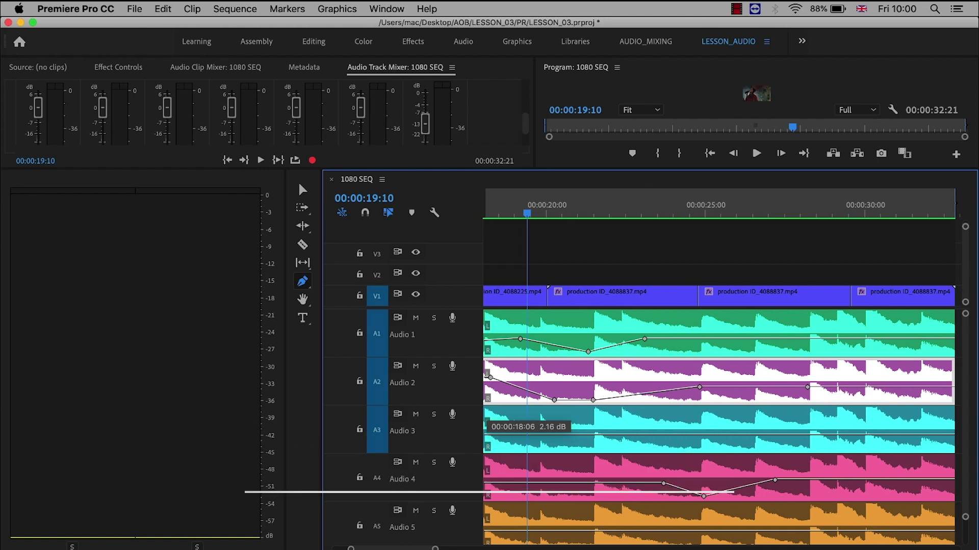
left_click_drag(537, 214, 477, 222)
key("space")
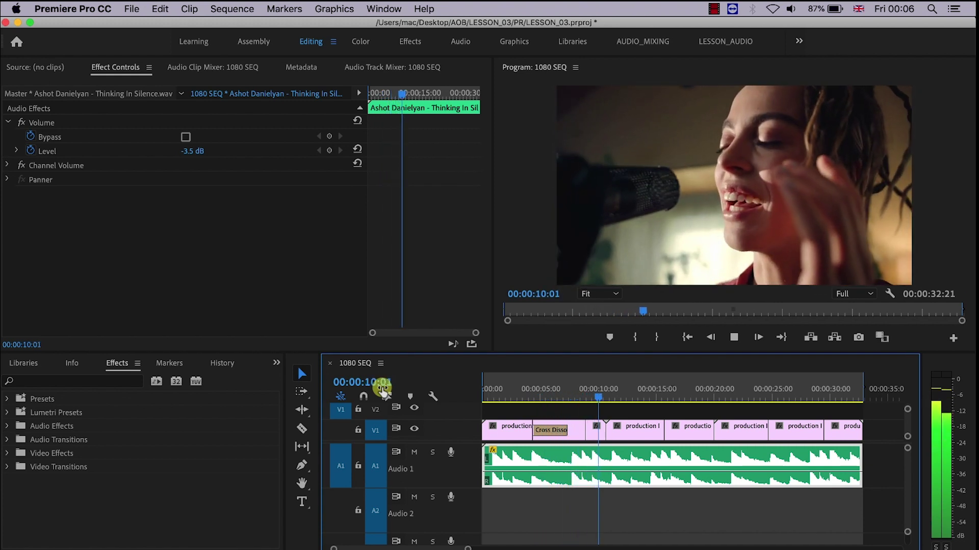
Scrub and play the sequence from the start, stopping at 7:05
left_click(590, 397)
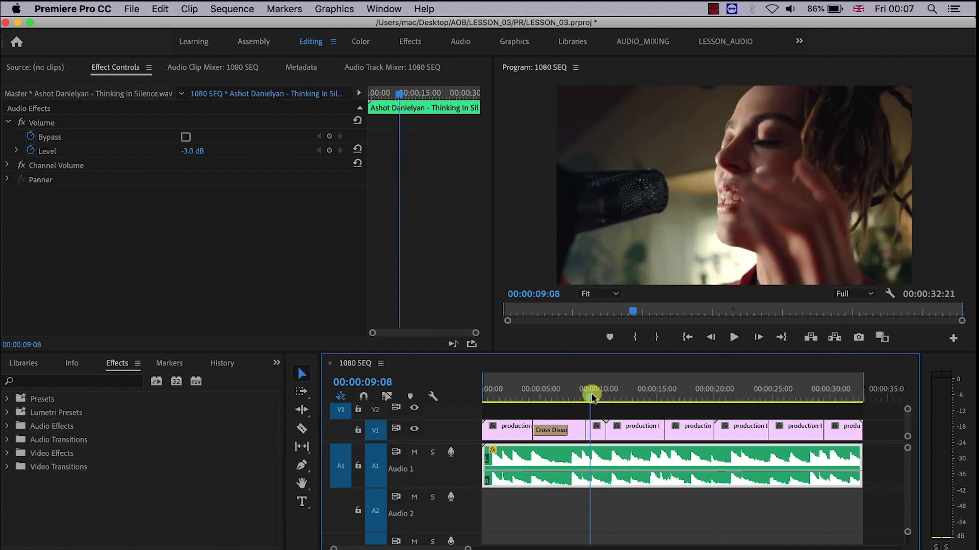
left_click_drag(590, 397, 465, 393)
key("space")
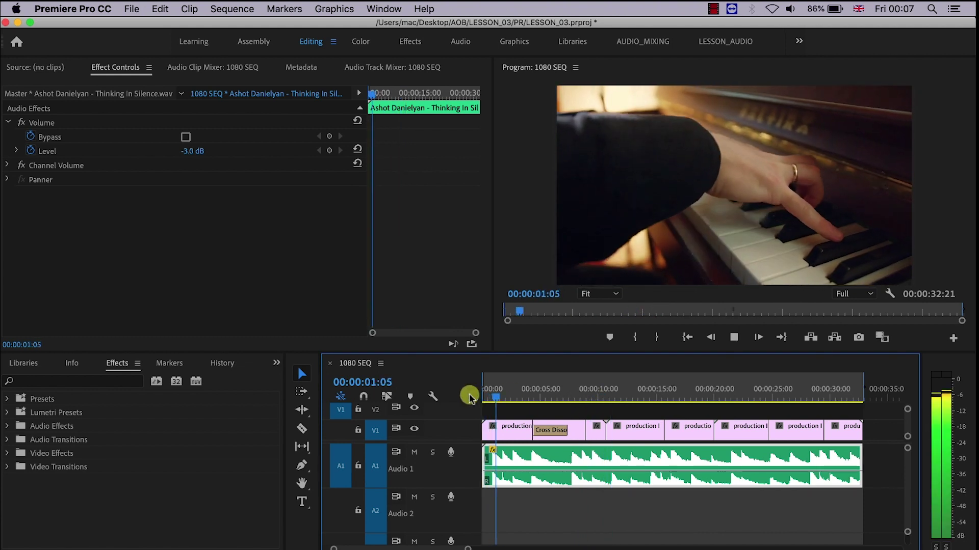
left_click(566, 393)
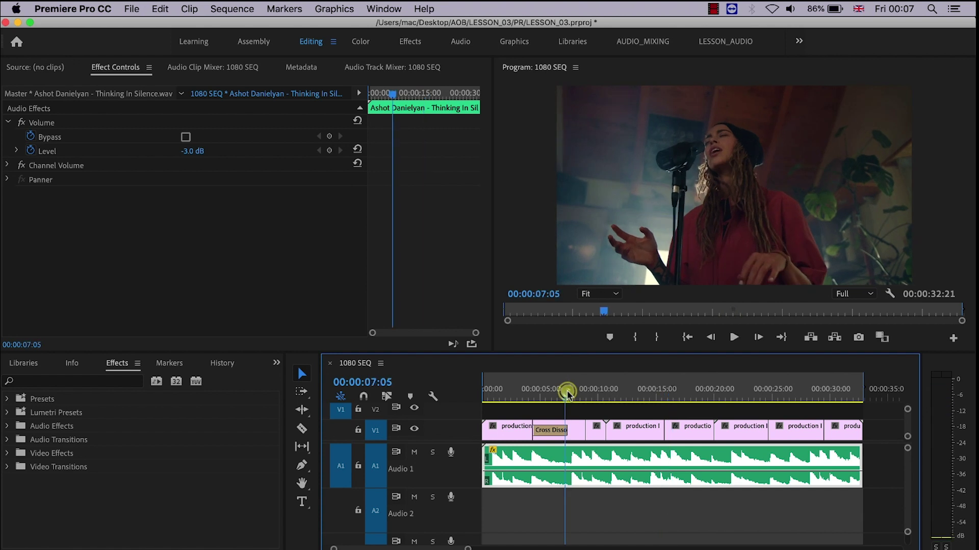
Select the Audio 1 music clip, enlarge its track height, and replay from the start
left_click(702, 459)
scroll(906, 458, "up", 3)
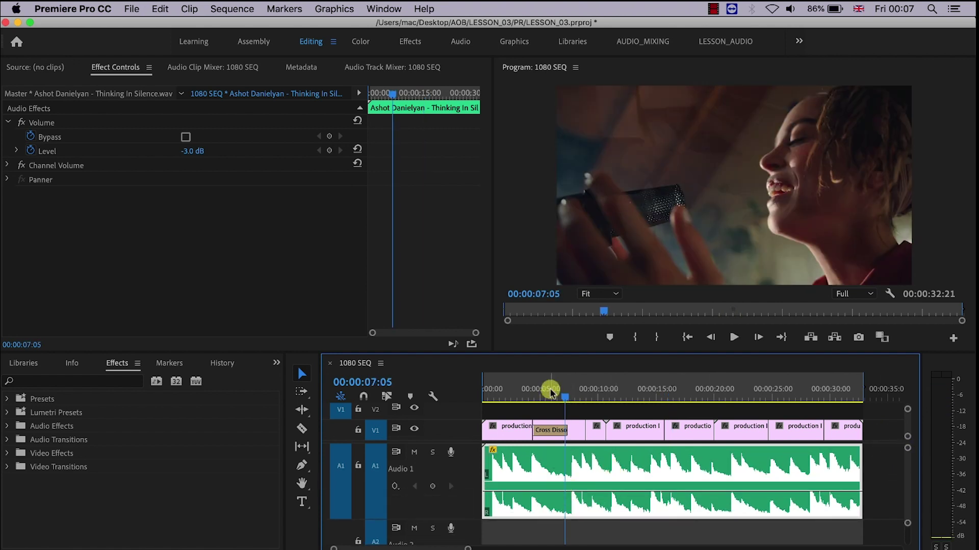
left_click_drag(550, 392, 507, 392)
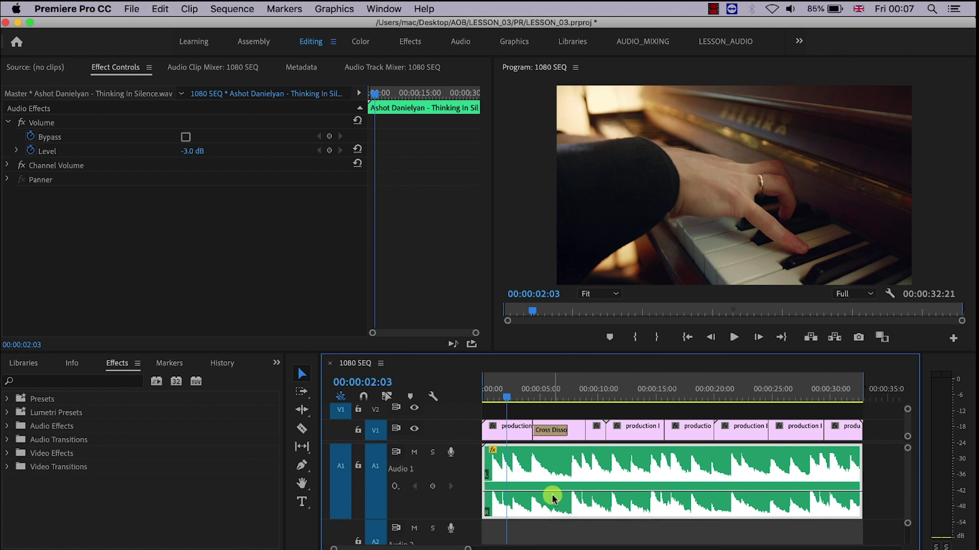
left_click(558, 393)
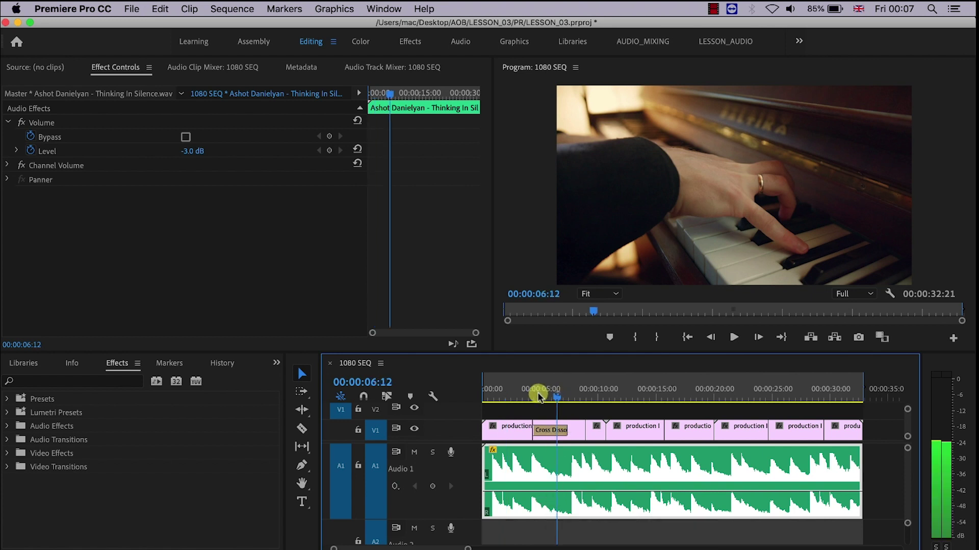
key("Home")
key("space")
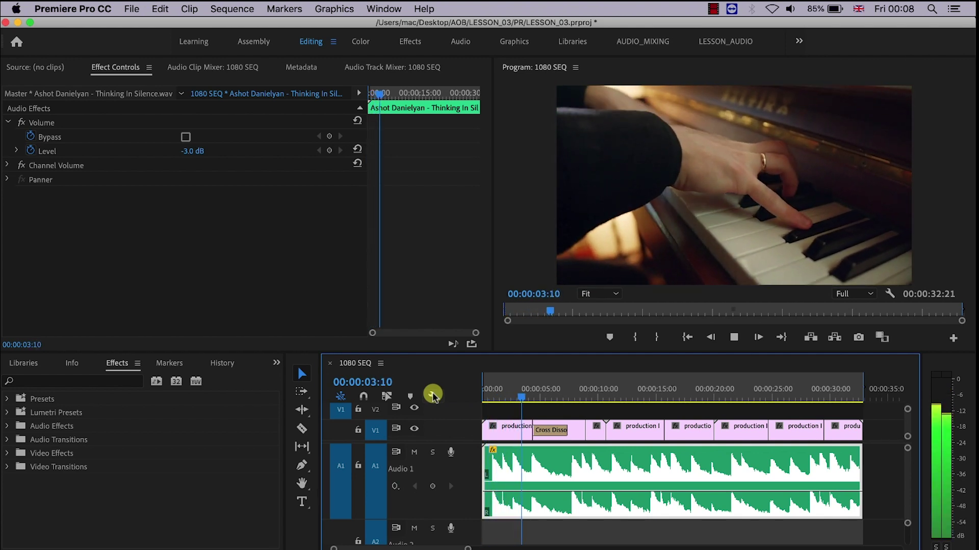
key("space")
Raise the Audio 1 music to about 6 dB, drop it to silence, then bring it back up
left_click_drag(568, 490, 572, 450)
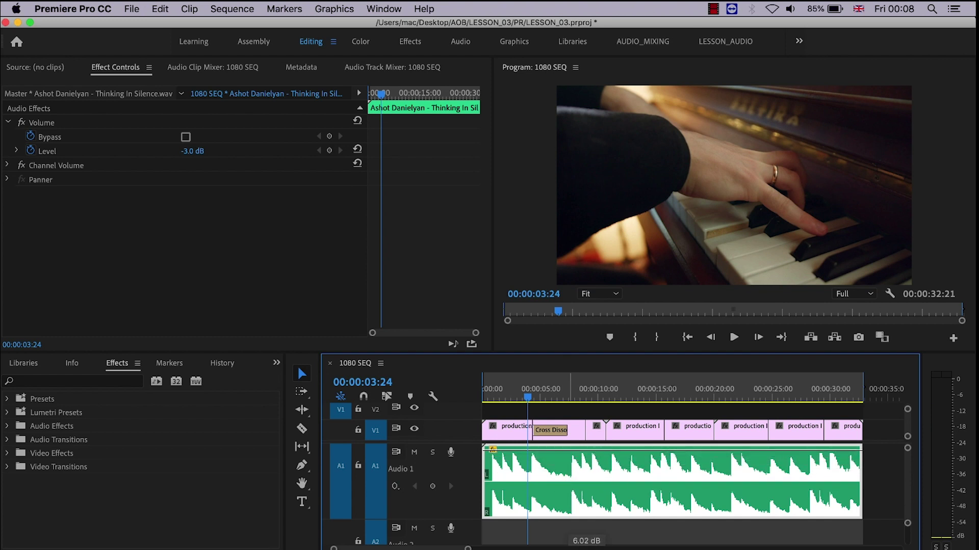
key("space")
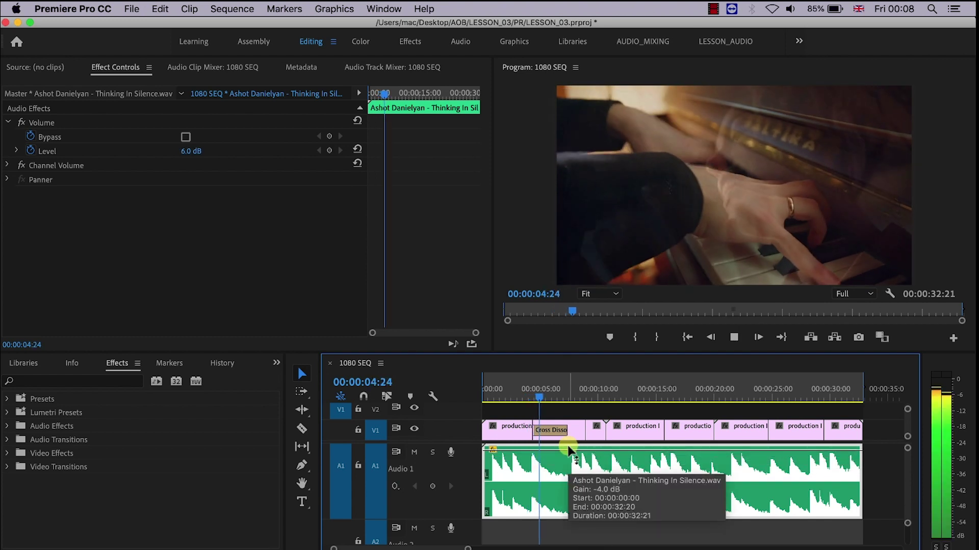
key("space")
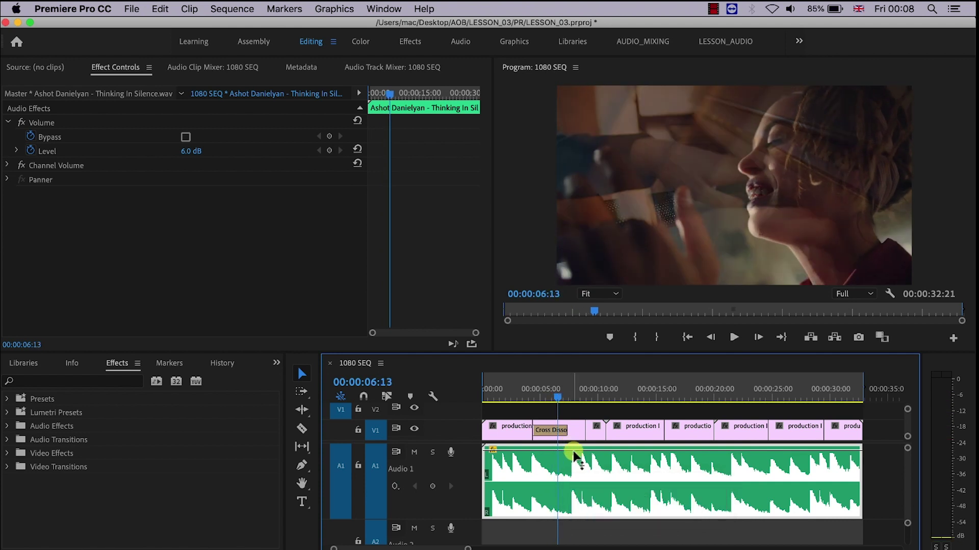
left_click_drag(576, 452, 586, 535)
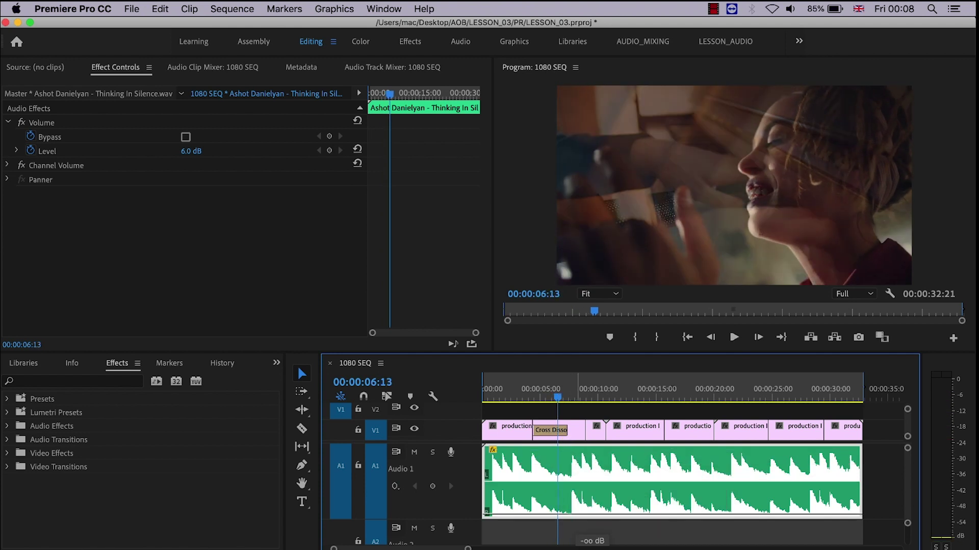
key("space")
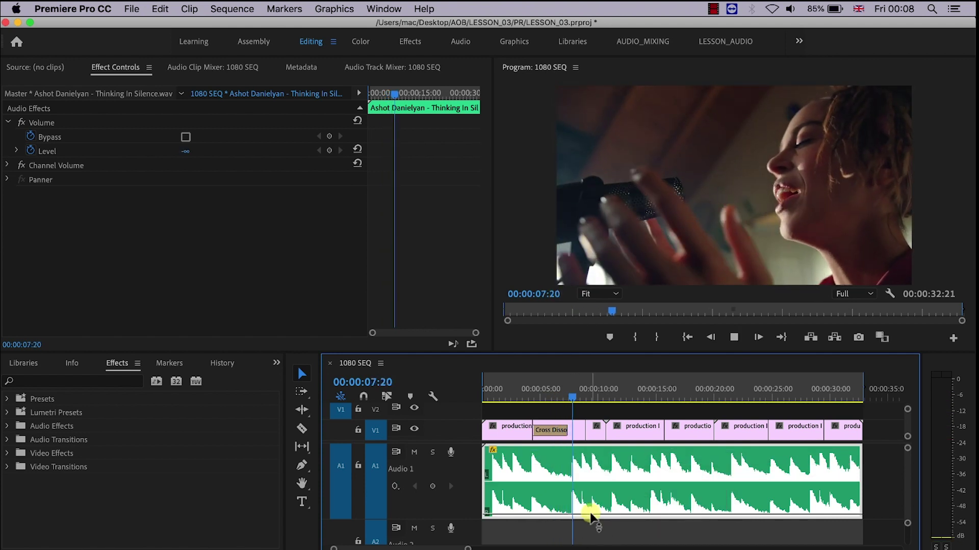
left_click_drag(592, 511, 592, 456)
key("Home")
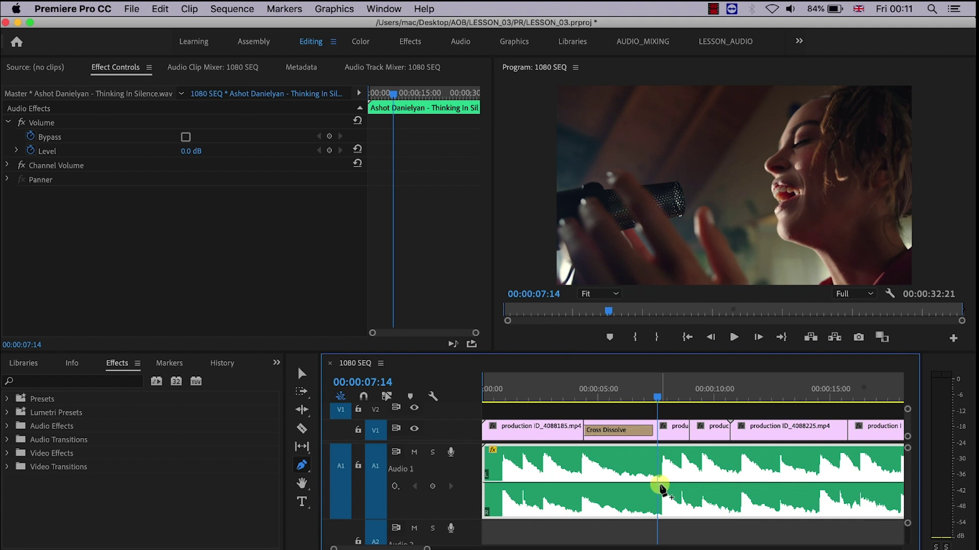
Play to 7 seconds, then add Audio 1 volume keyframes at about 6 seconds and near the clip start
left_click(491, 376)
key("space")
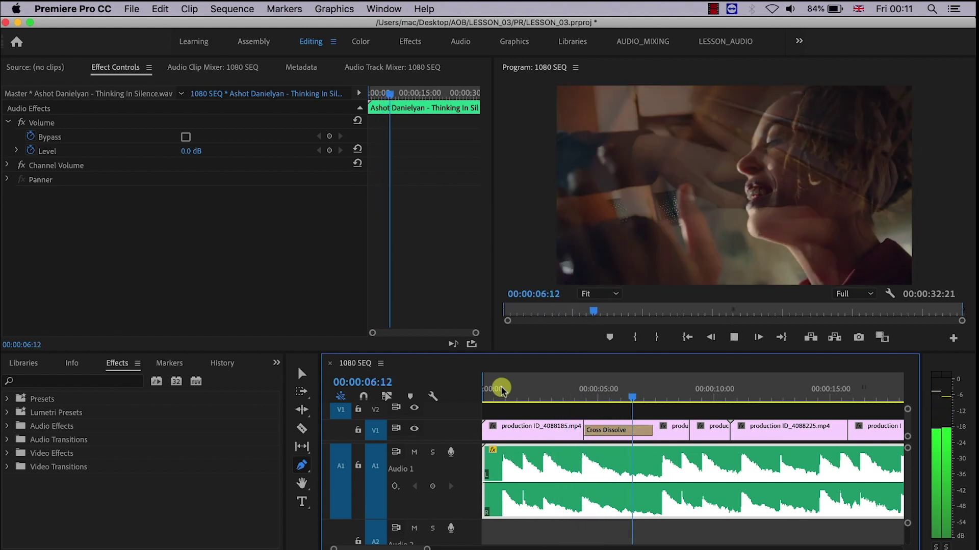
key("space")
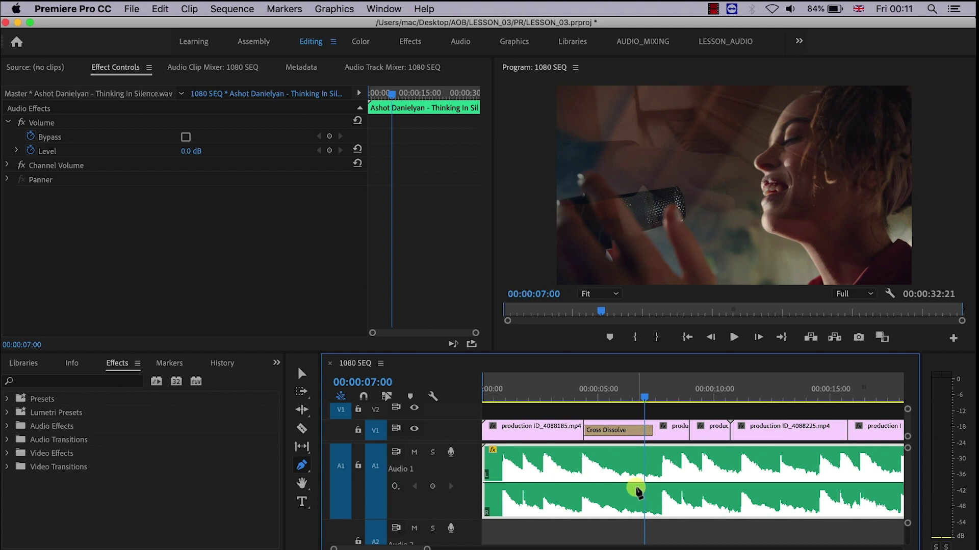
mouse_move(633, 488)
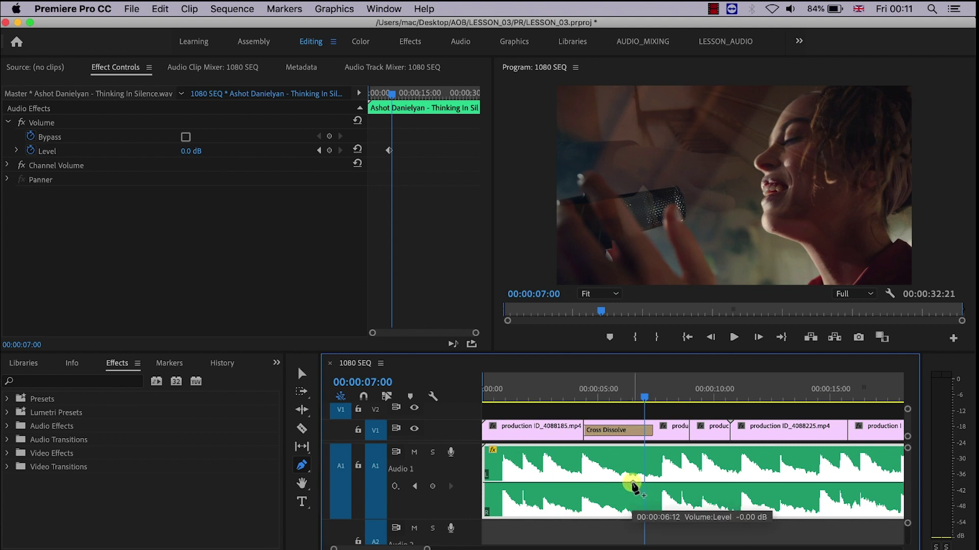
left_click(633, 484)
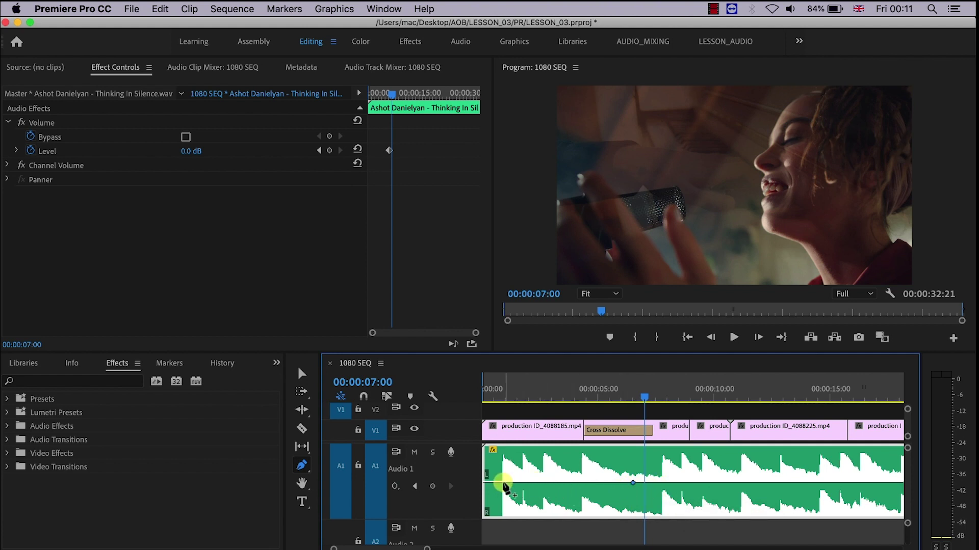
mouse_move(504, 487)
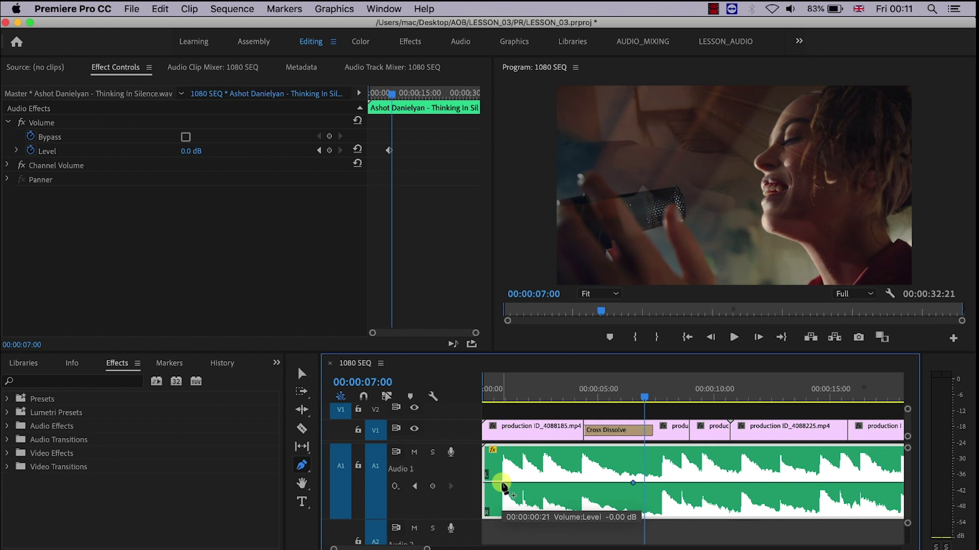
left_click(503, 484)
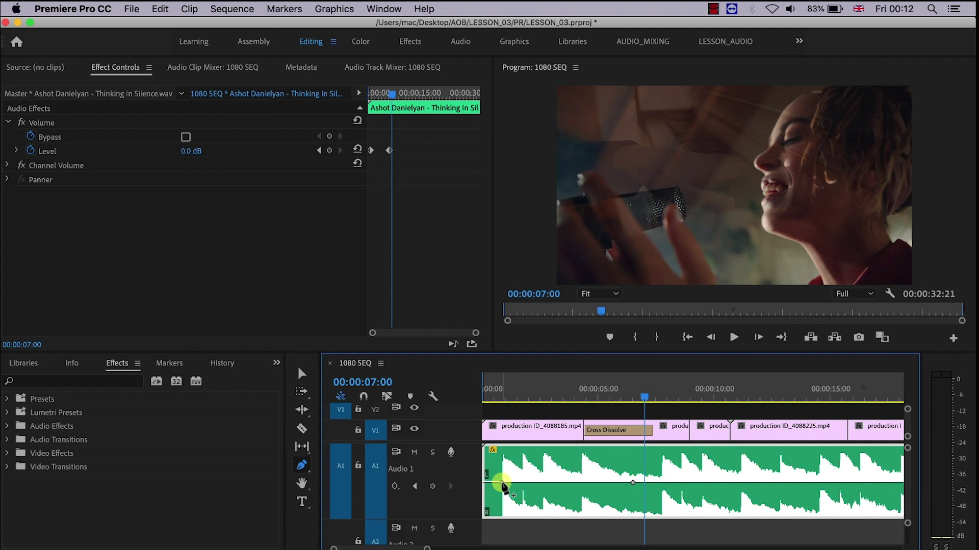
Drop the early keyframe to silence for a fade-in and play it back
mouse_move(504, 487)
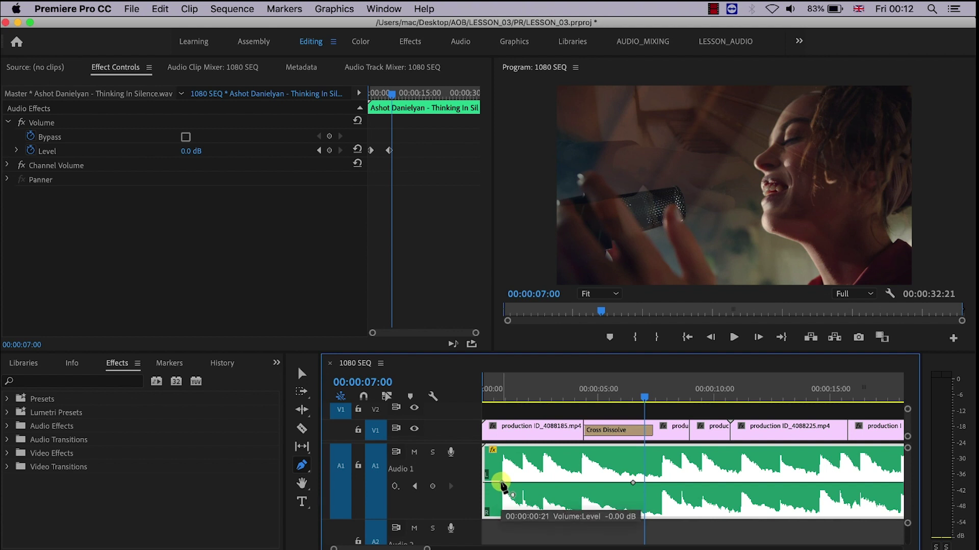
left_click_drag(503, 487, 503, 487)
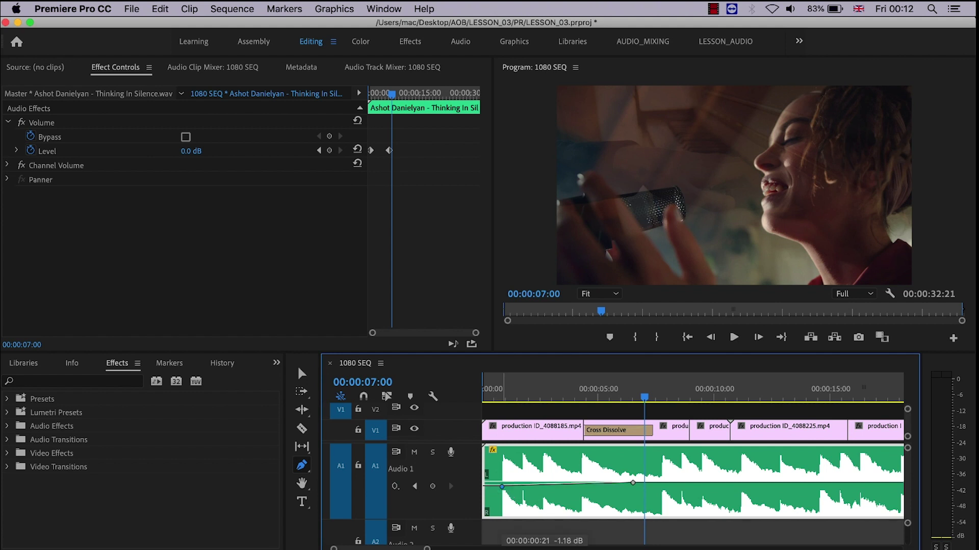
left_click_drag(502, 487, 544, 513)
key("v")
left_click(530, 395)
key("space")
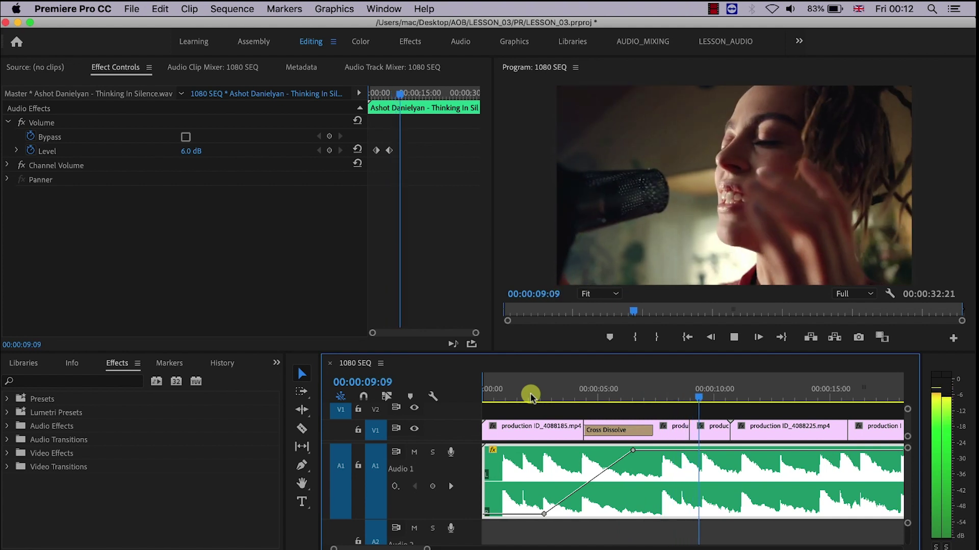
Fit the sequence, replay the fade-in from the start to 04:11, and zoom in
key("backslash")
left_click_drag(506, 398, 504, 398)
key("space")
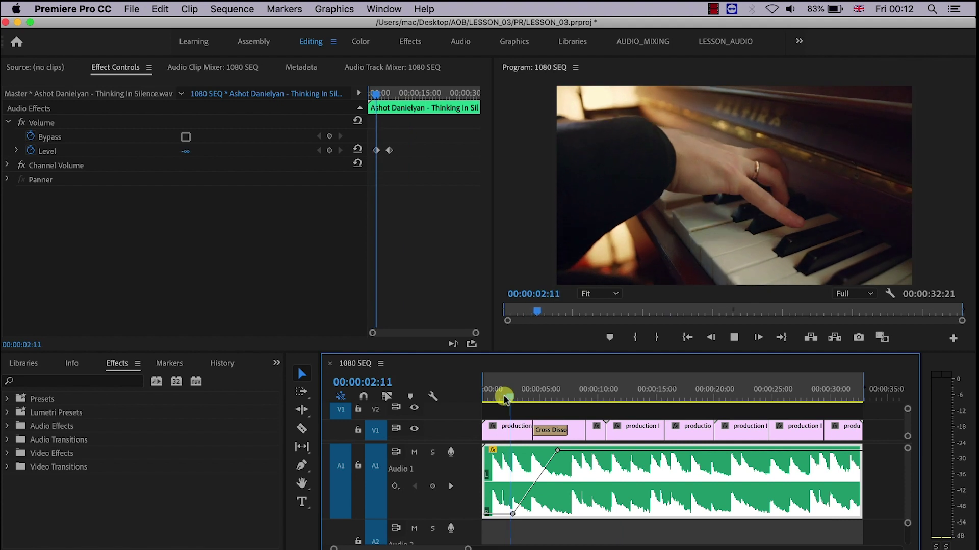
key("space")
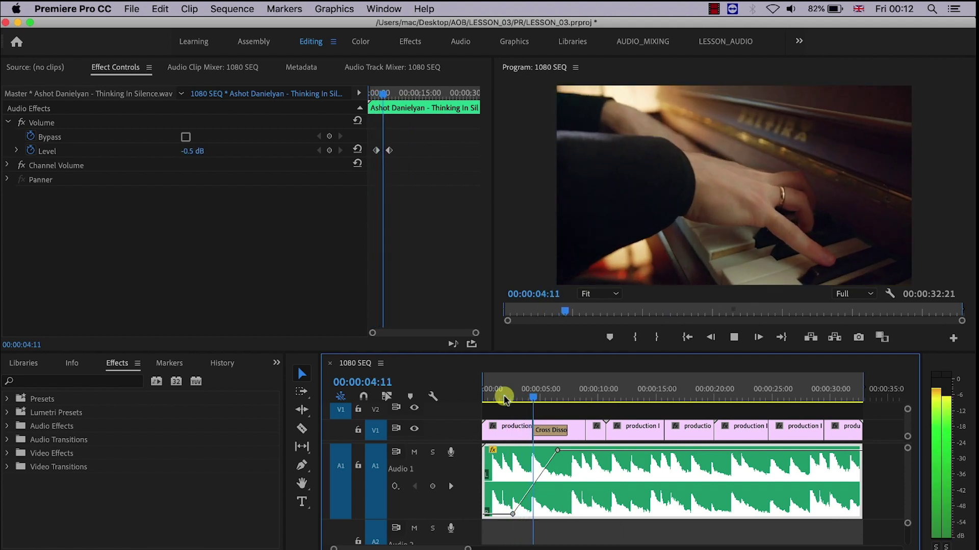
key("equal")
key("equal")
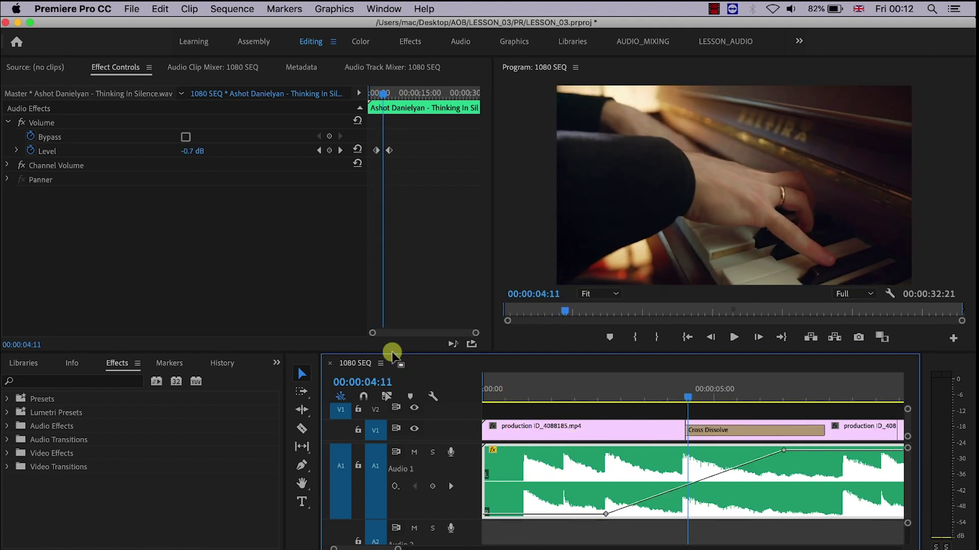
Add Pen-tool volume keyframes on the music and pull the segment between them down
left_click(303, 465)
left_click(655, 497)
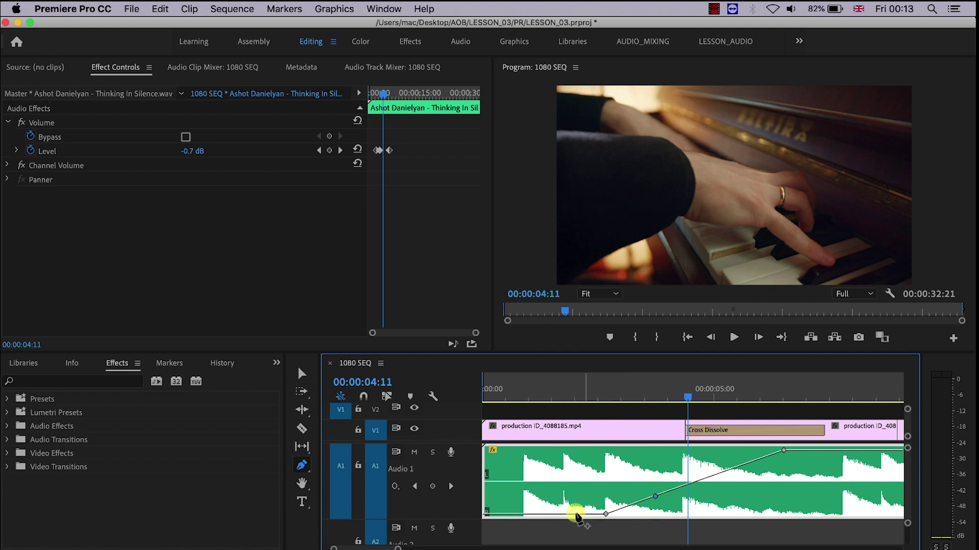
left_click_drag(535, 515, 528, 455)
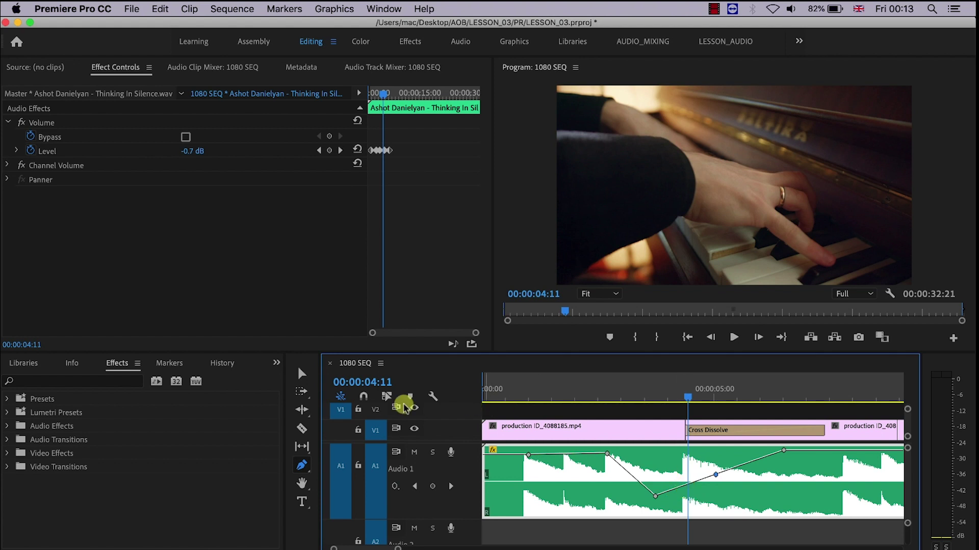
left_click(302, 373)
left_click_drag(695, 481, 696, 499)
Play the sequence from the start to hear the volume dip, then fit the timeline
key("p")
left_click_drag(555, 395, 464, 393)
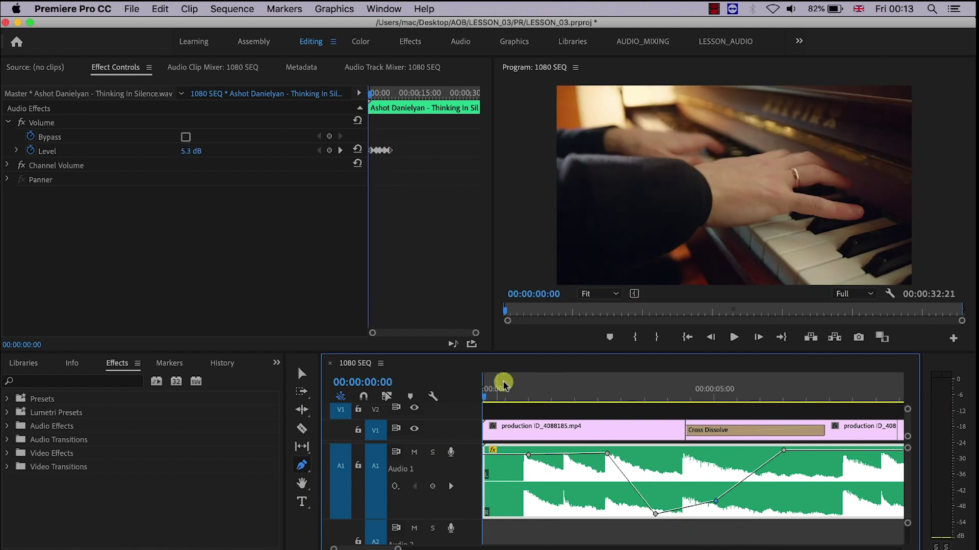
key("space")
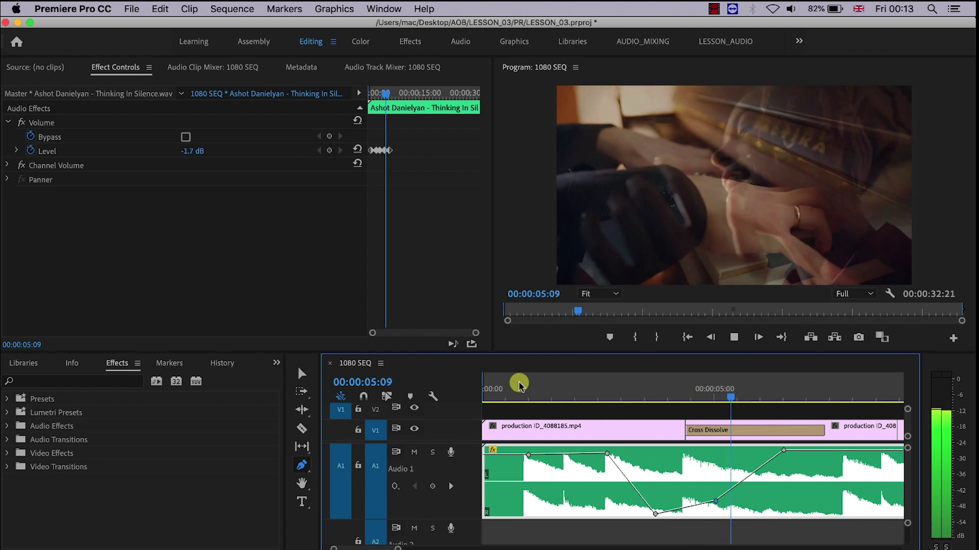
key("space")
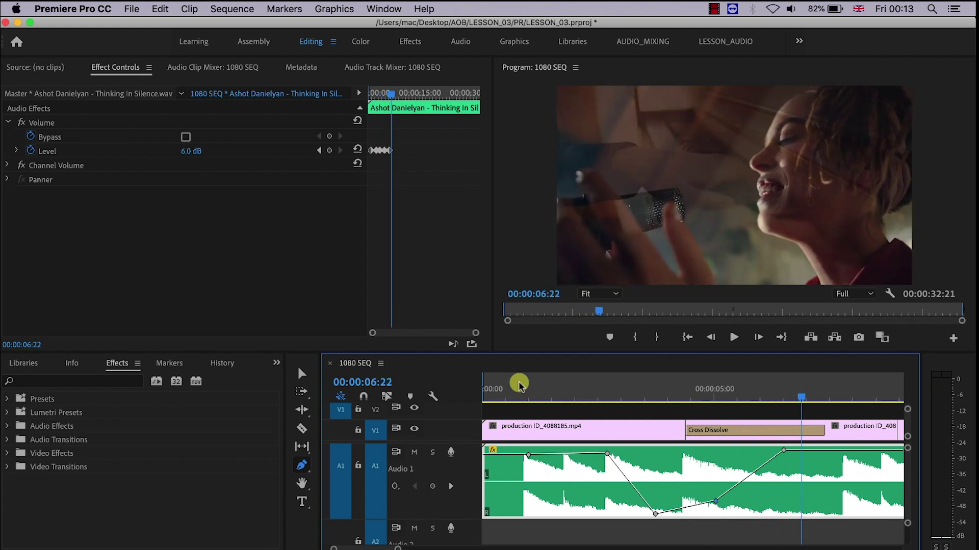
key("backslash")
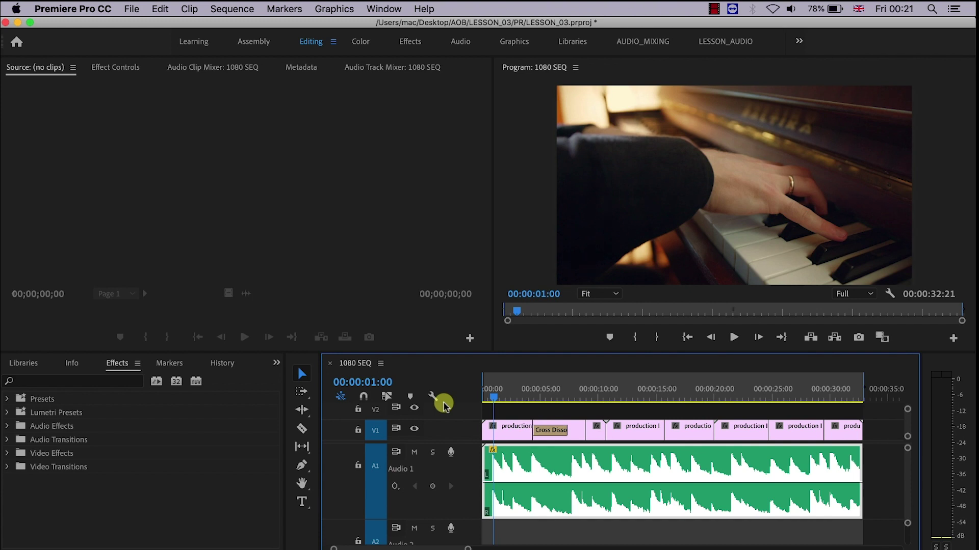
Play 1080 SEQ through from the start, return near the start, and stop at 07:19
key("space")
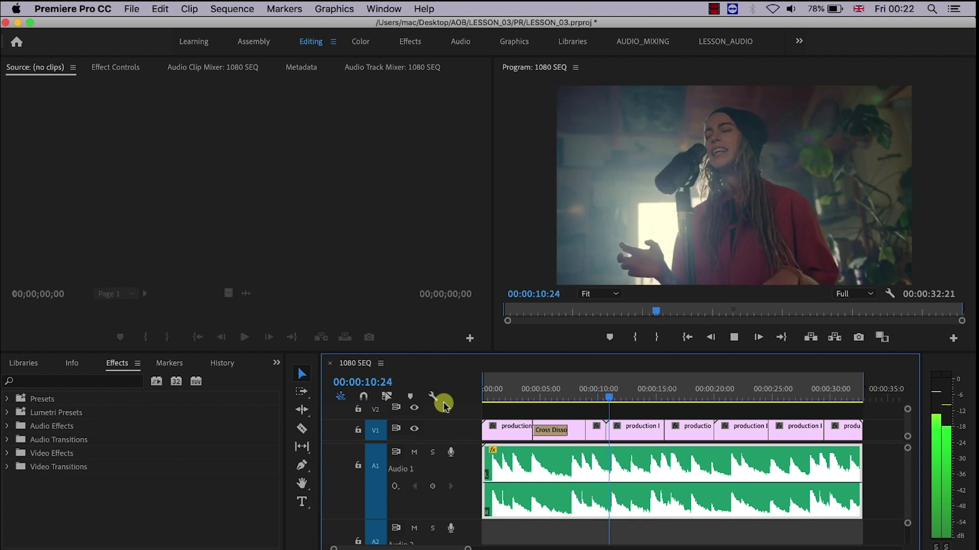
key("space")
key("Home")
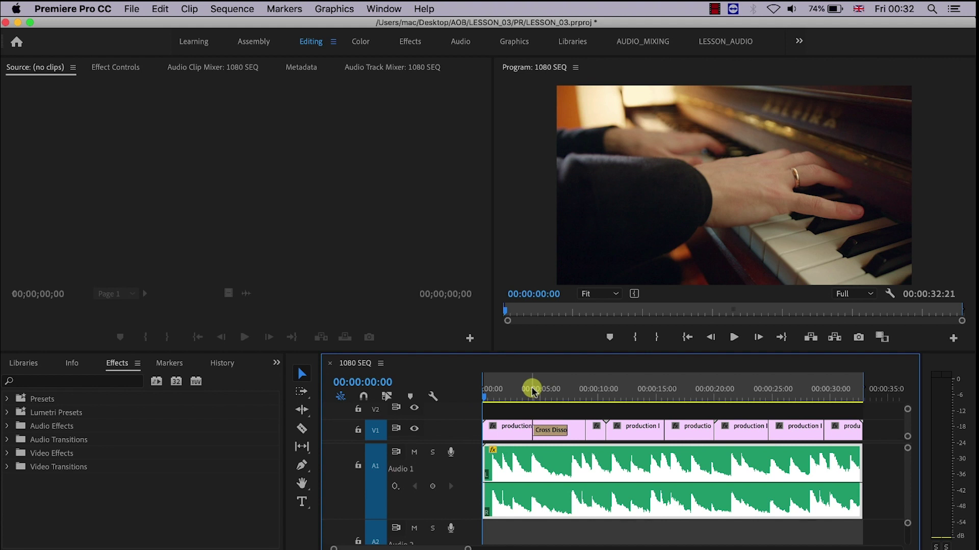
key("space")
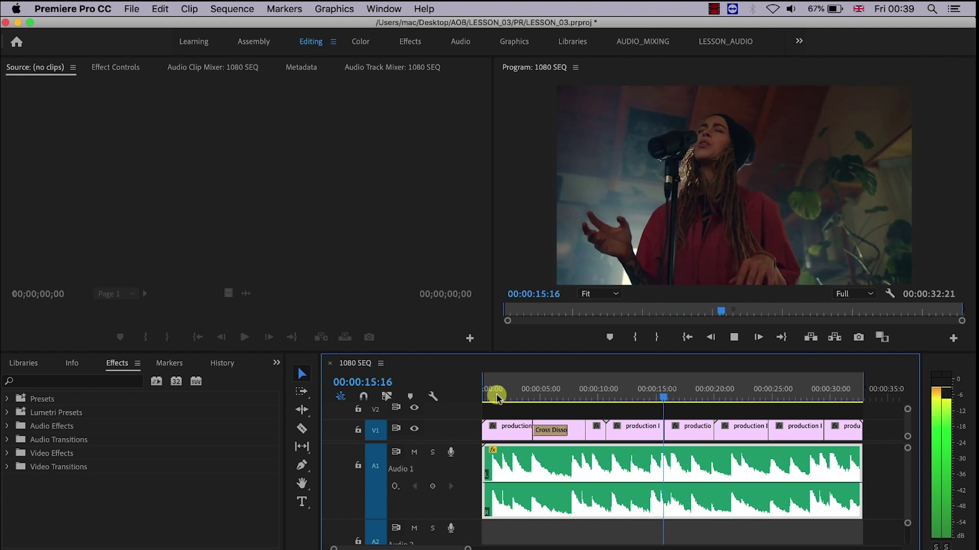
left_click(496, 393)
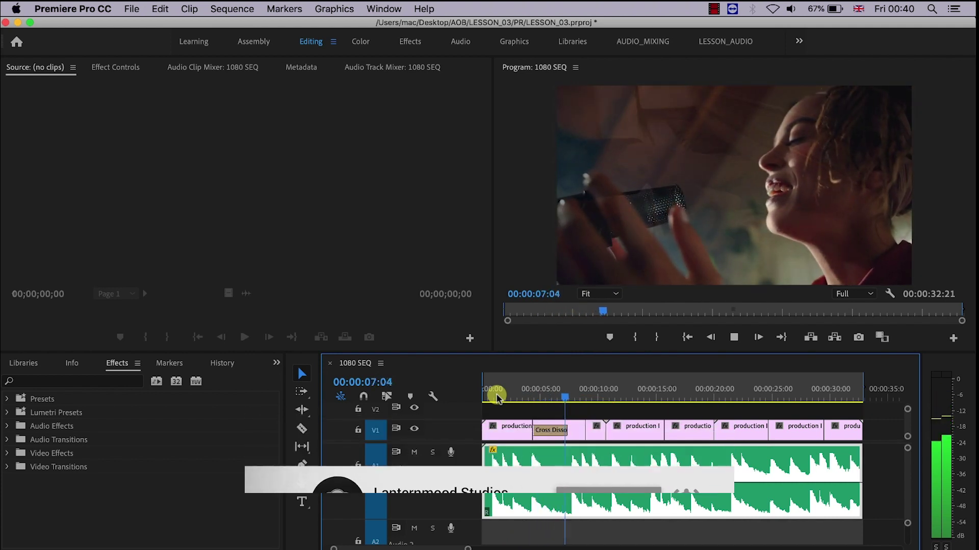
key("space")
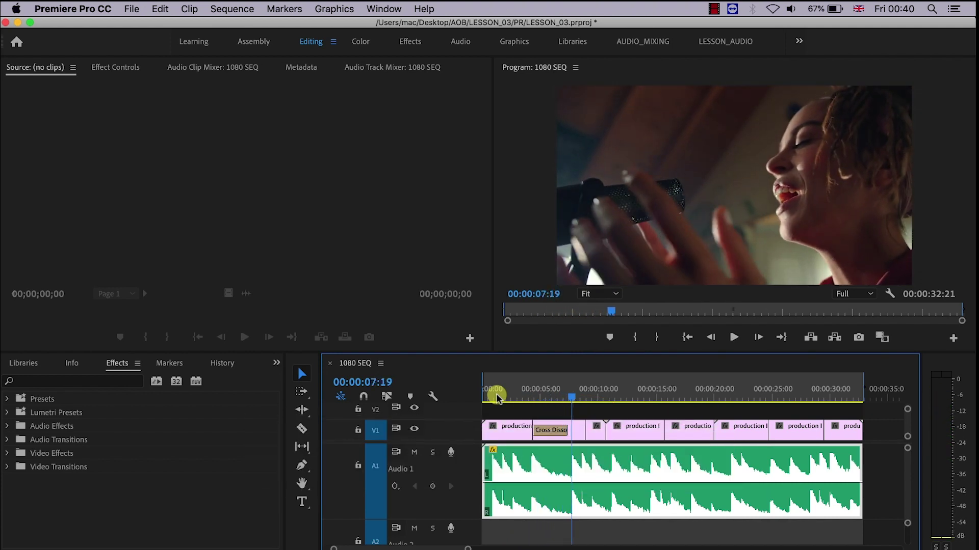
Set the music clip's Audio Gain to 4 dB and play back to hear the louder result
right_click(580, 474)
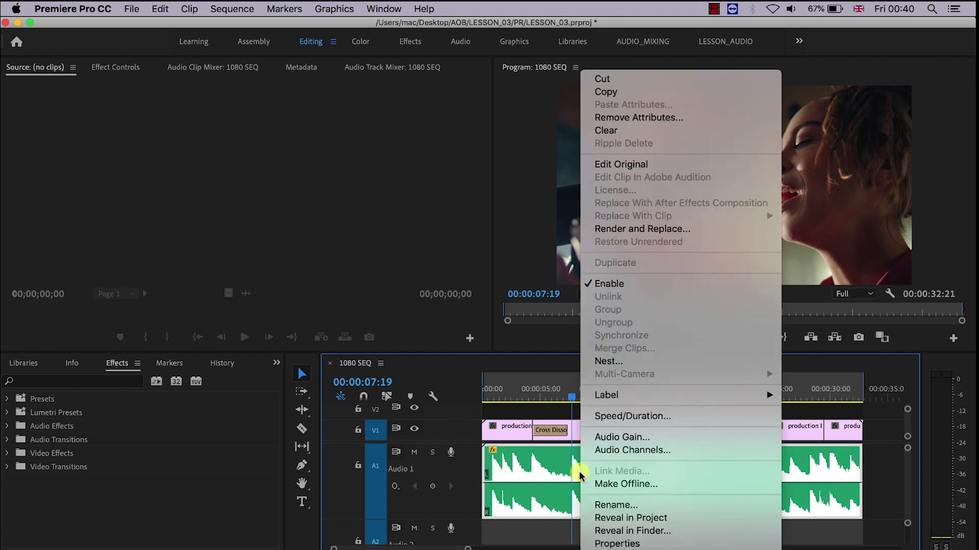
left_click(613, 438)
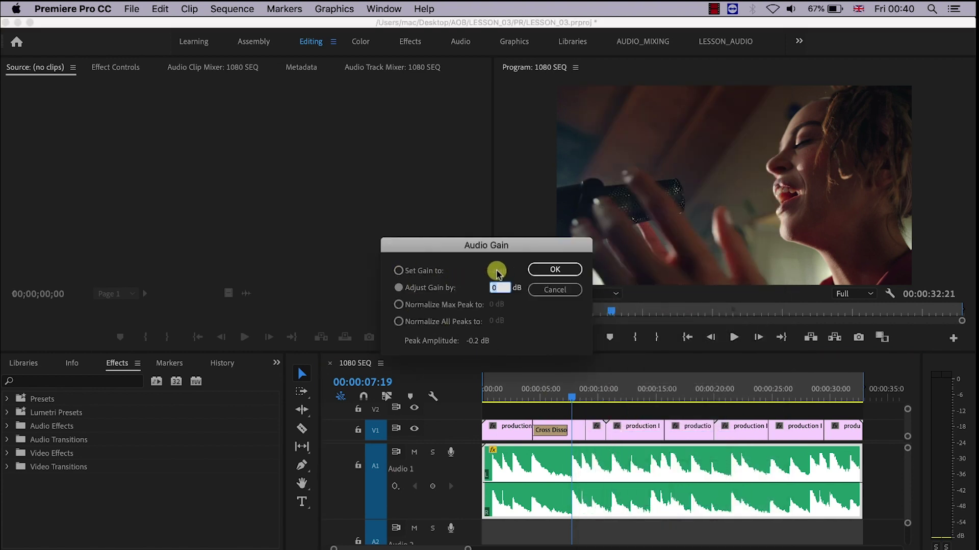
left_click(397, 272)
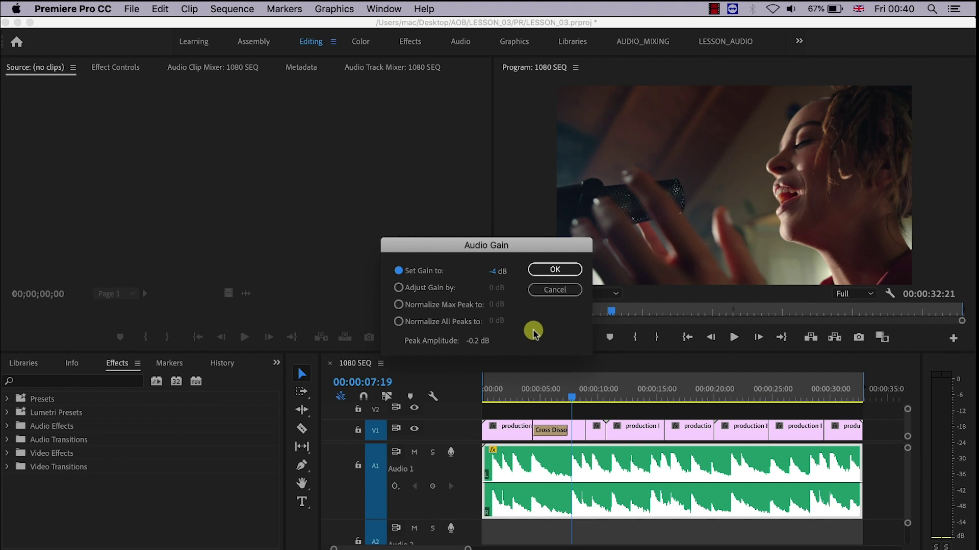
left_click(492, 273)
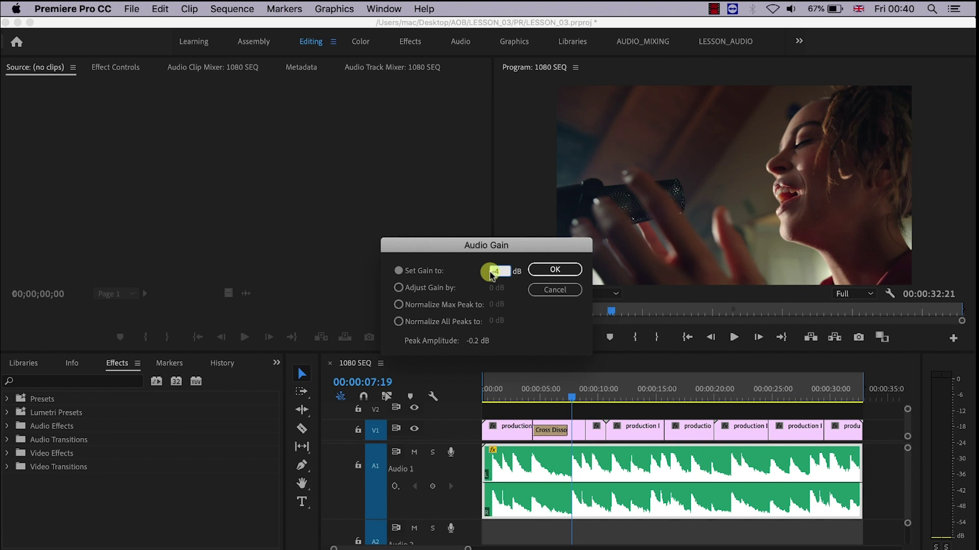
left_click(555, 270)
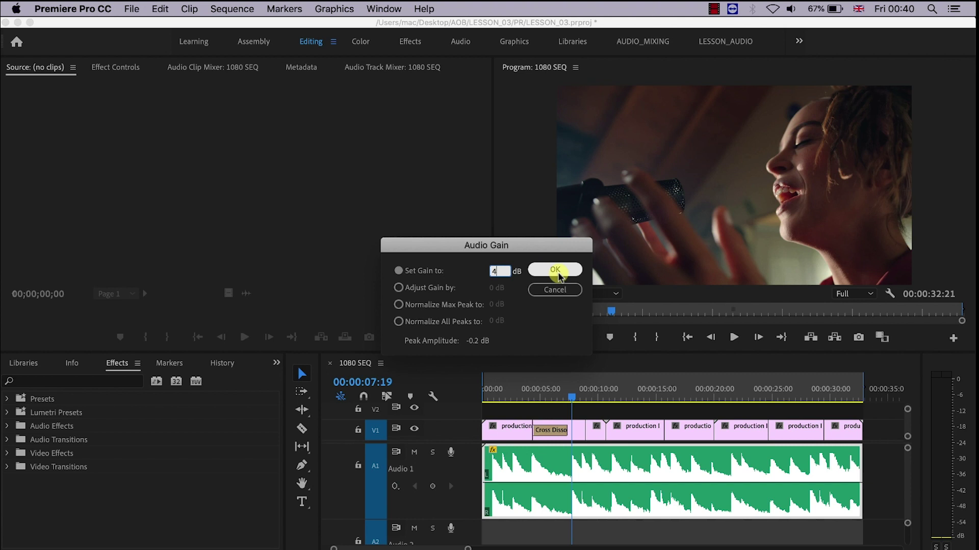
key("space")
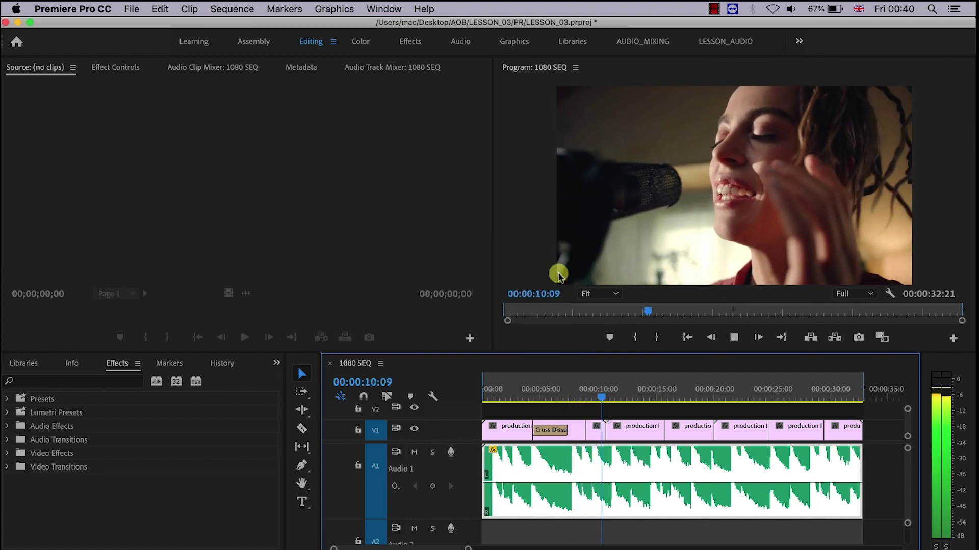
left_click(551, 396)
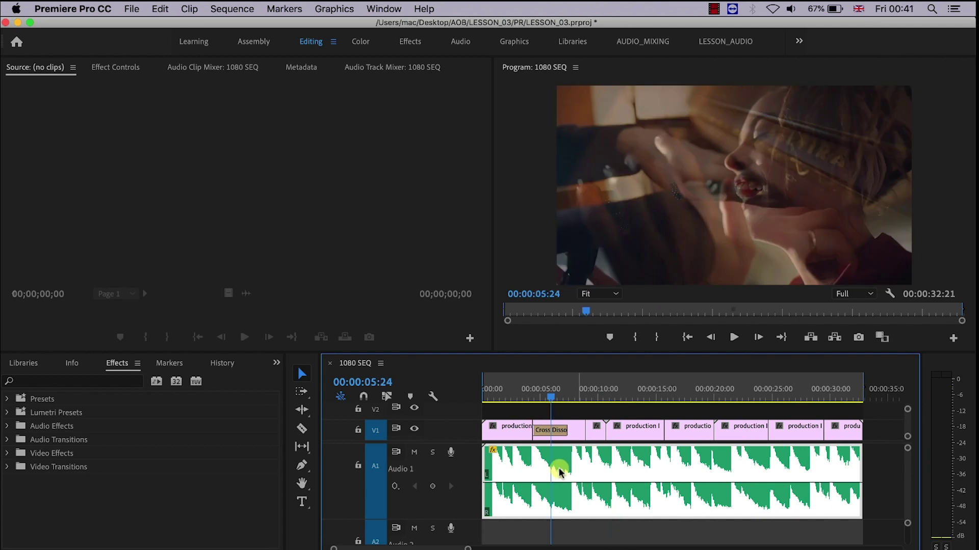
Try a -30 dB gain on the music clip, play it from the start, then undo it
right_click(559, 472)
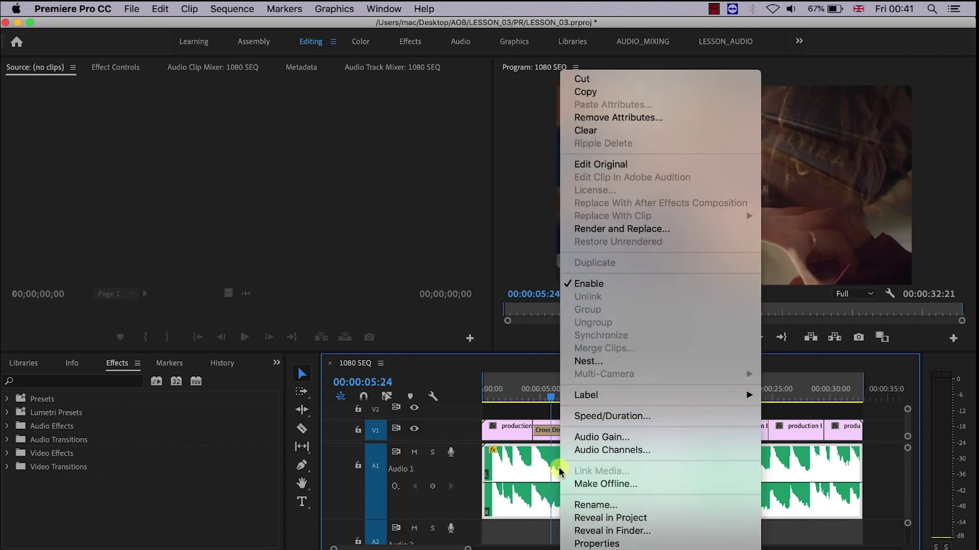
left_click(581, 435)
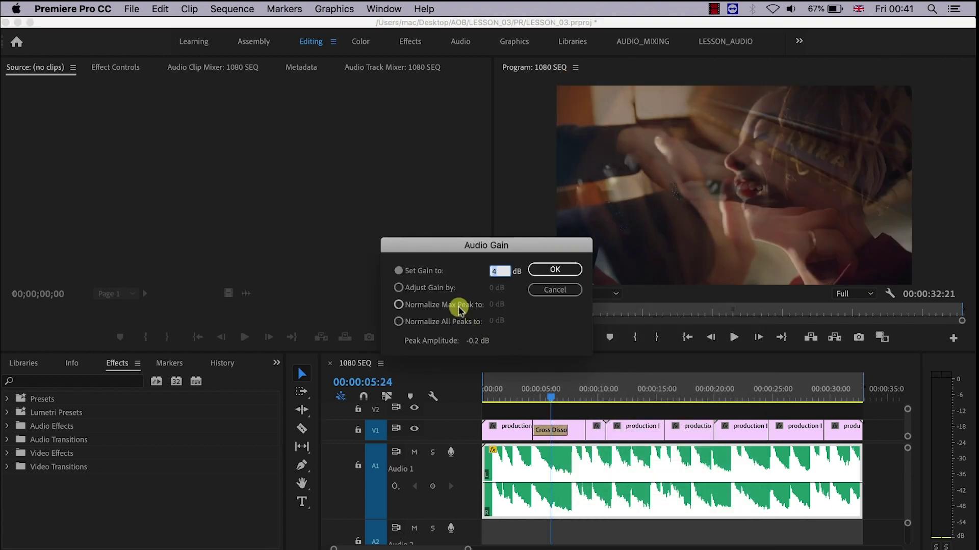
left_click(500, 273)
key("BackSpace")
type("-30")
key("Return")
key("Home")
key("space")
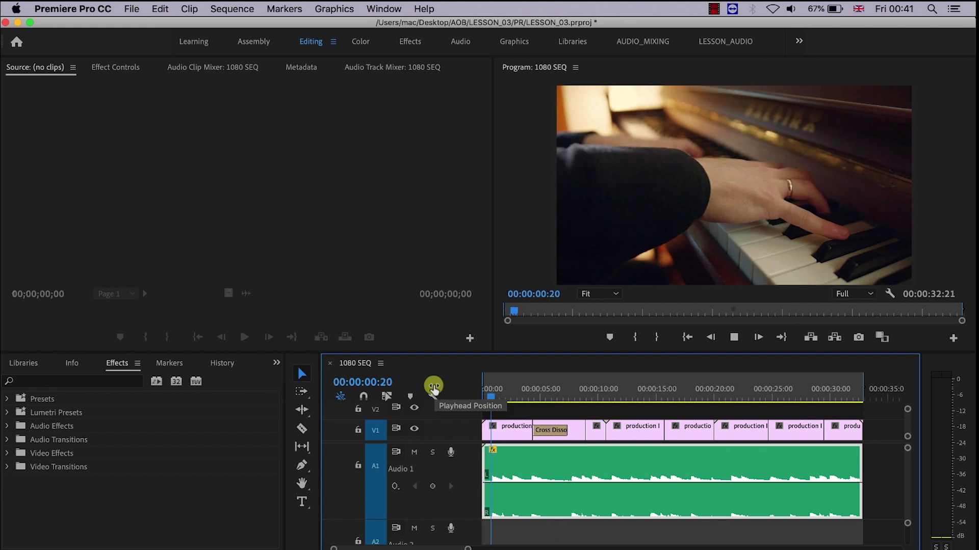
key("super+z")
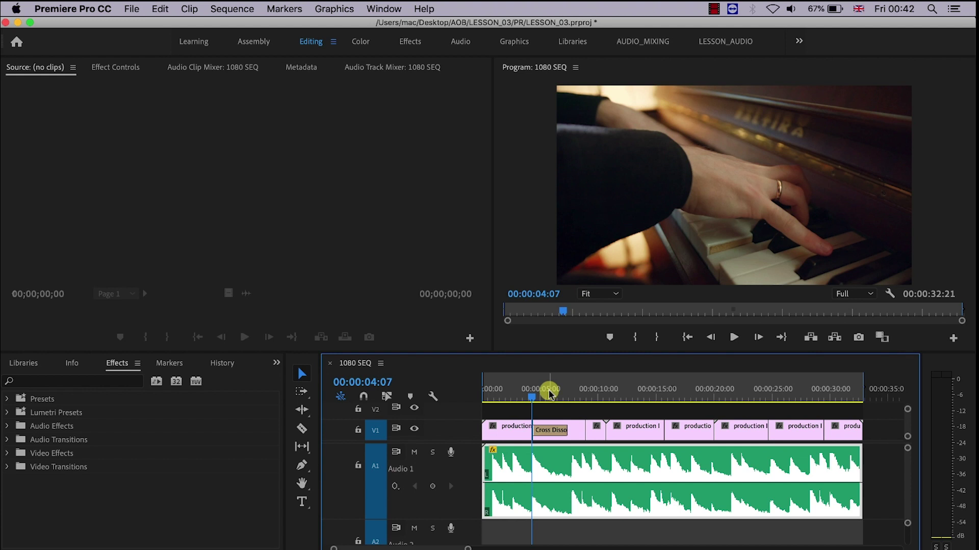
Set the music clip's gain to -4 dB in the Audio Gain dialog
key("g")
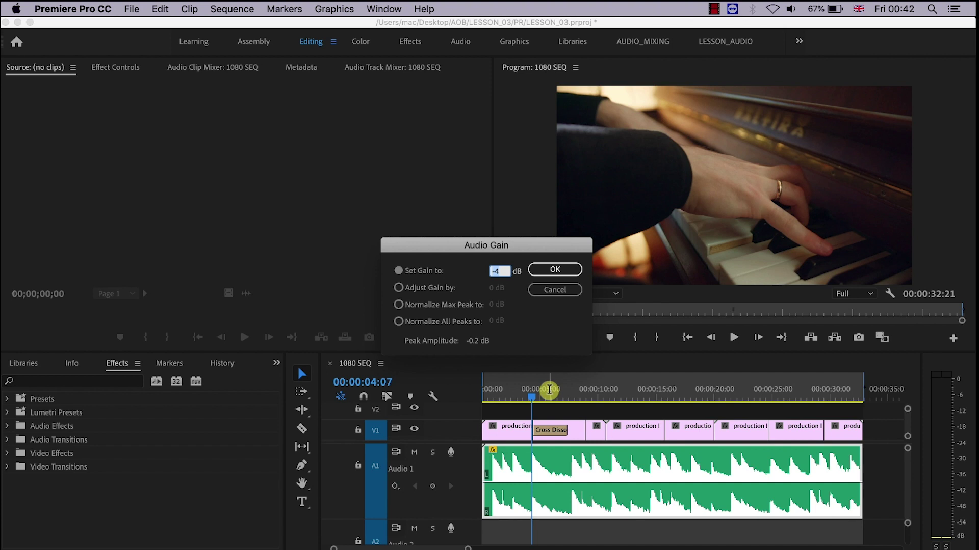
left_click_drag(523, 250, 576, 282)
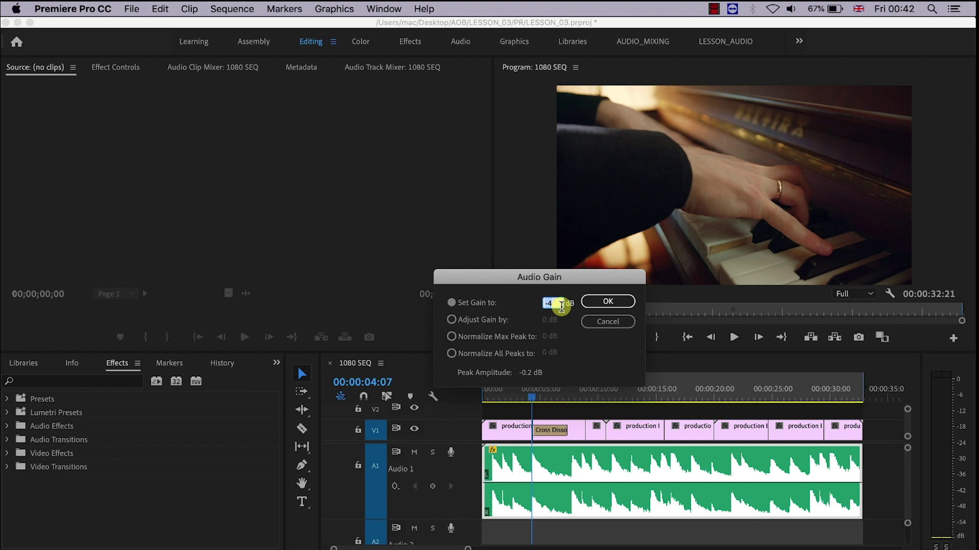
key("Return")
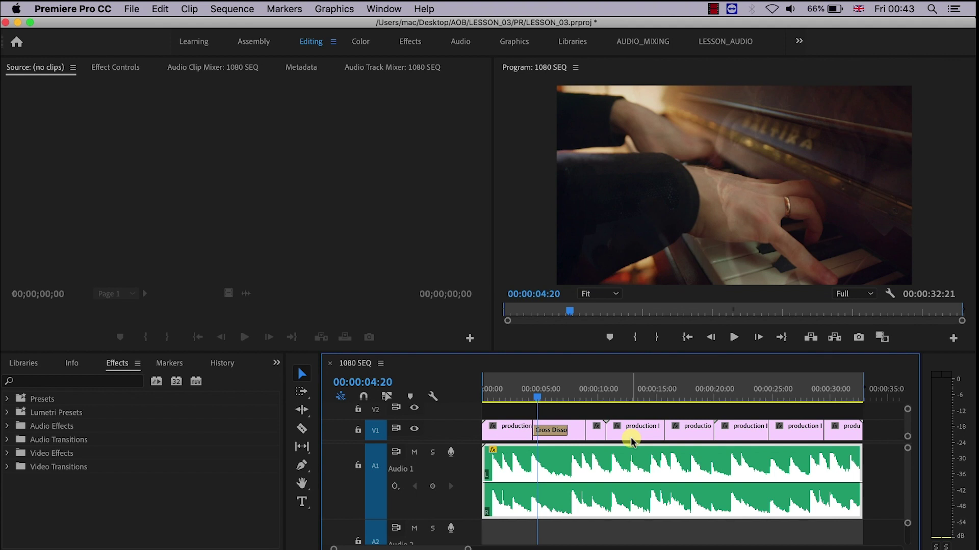
Play the sequence from the start to listen to the -4 dB music
key("Home")
key("space")
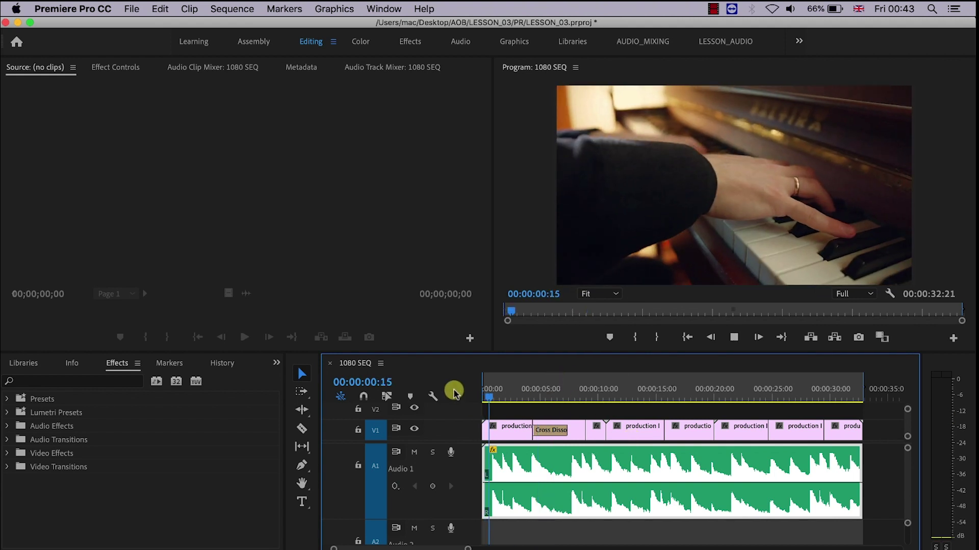
key("space")
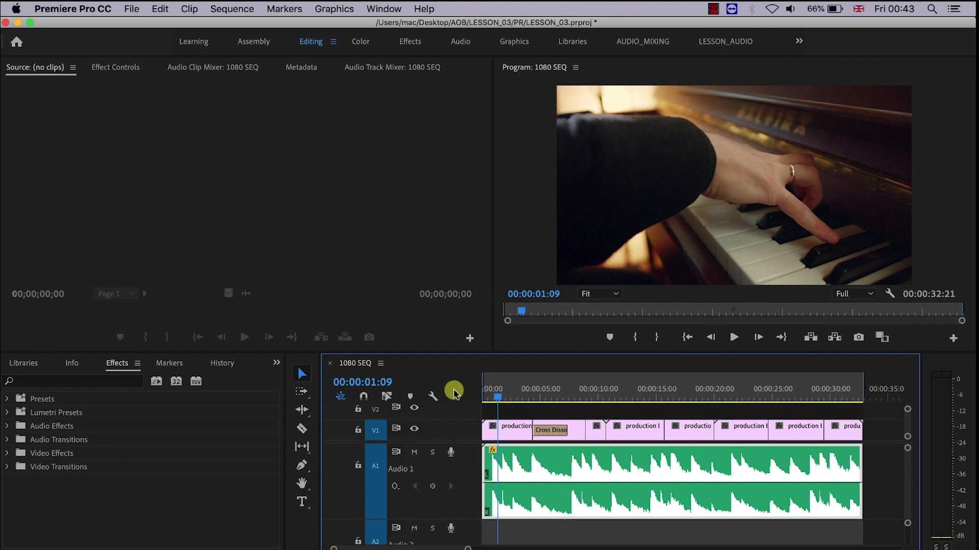
key("space")
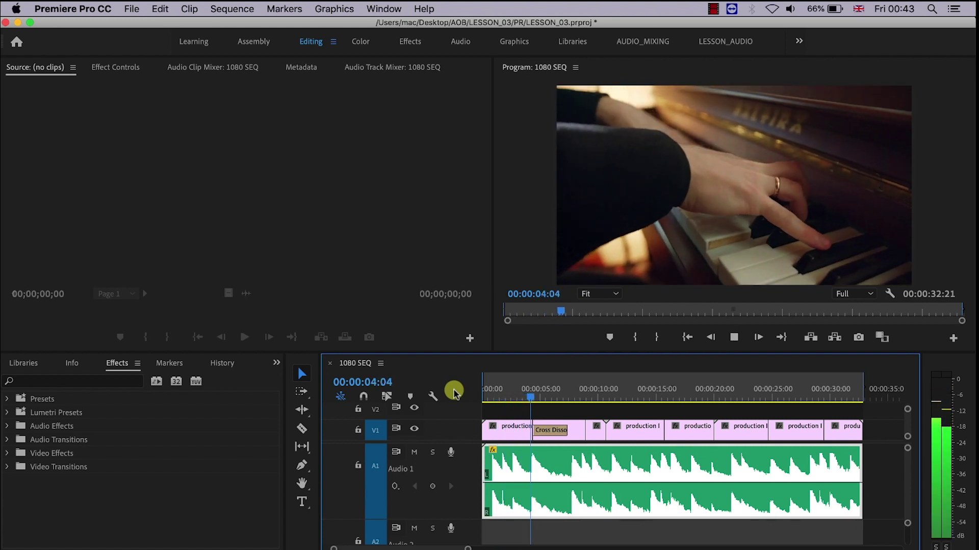
key("space")
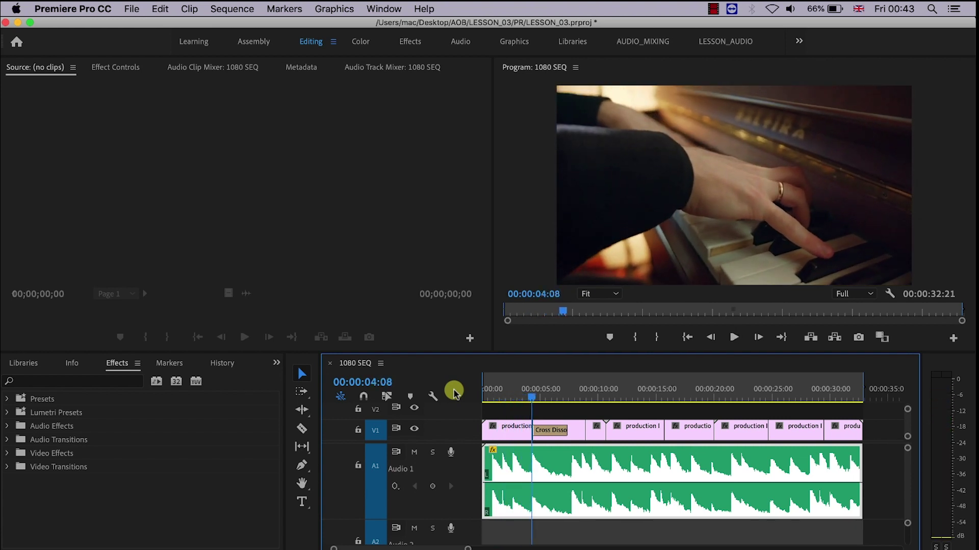
Set the music clip's Audio Gain to -2 dB and play back from the start
right_click(570, 472)
left_click(586, 434)
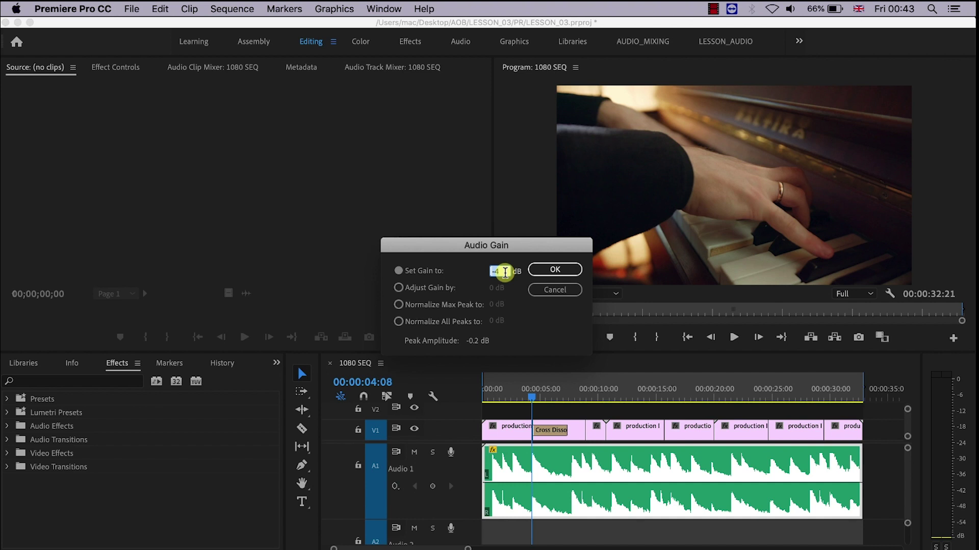
left_click(505, 270)
key("BackSpace")
type("2")
left_click(555, 269)
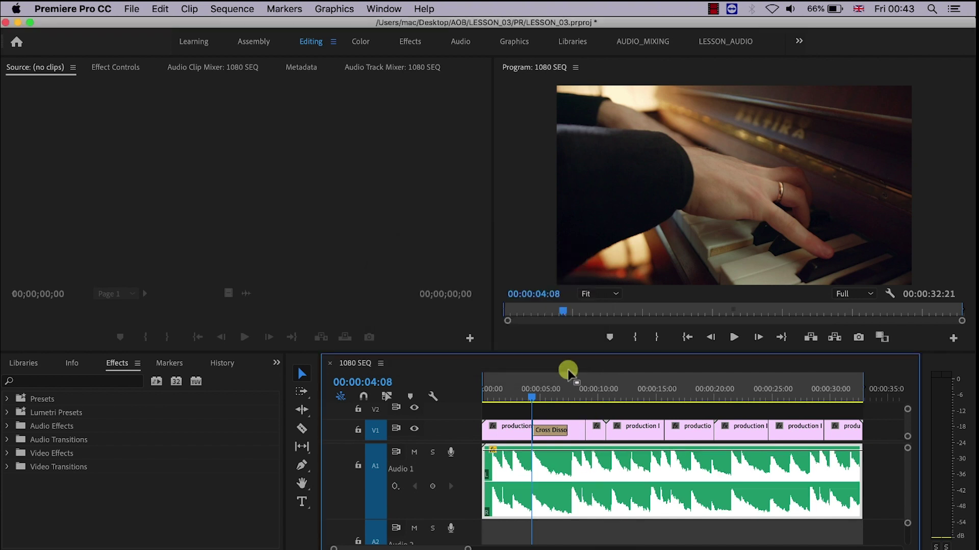
key("space")
key("Home")
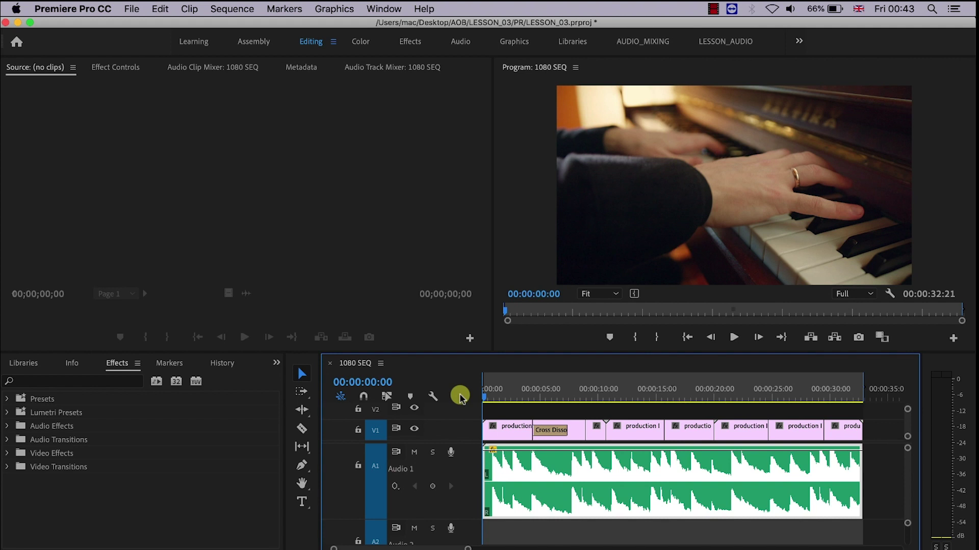
Play the sequence at -2 dB, return the playhead near the start, and select the music clip
key("space")
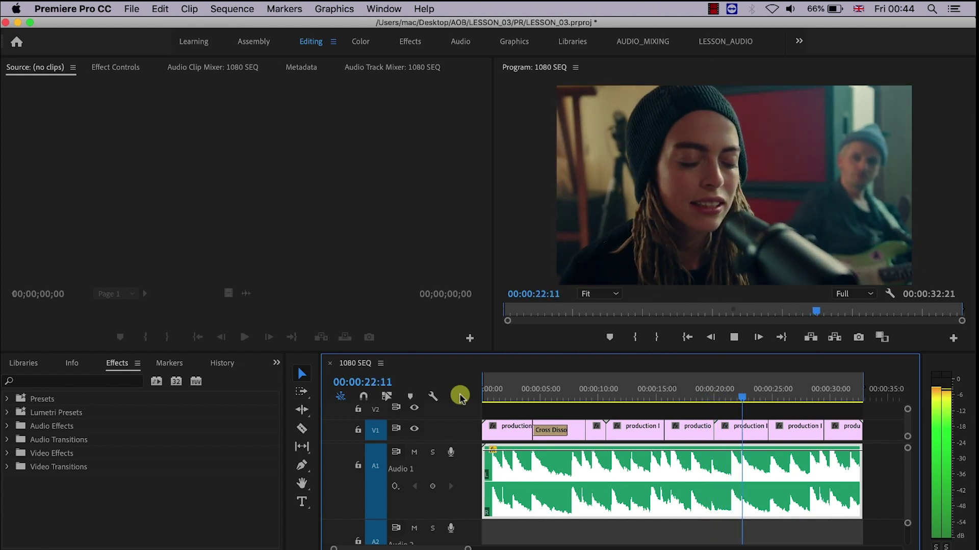
left_click(489, 392)
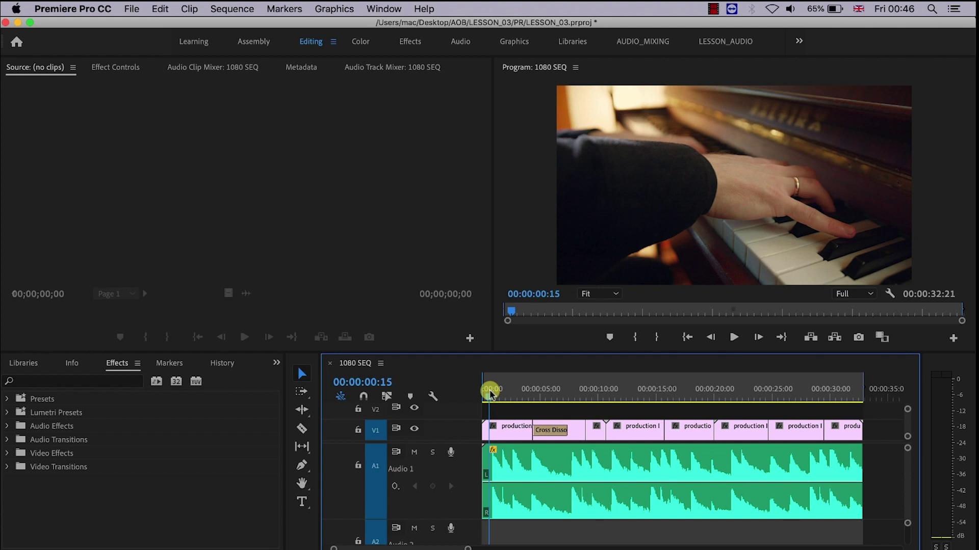
left_click(584, 467)
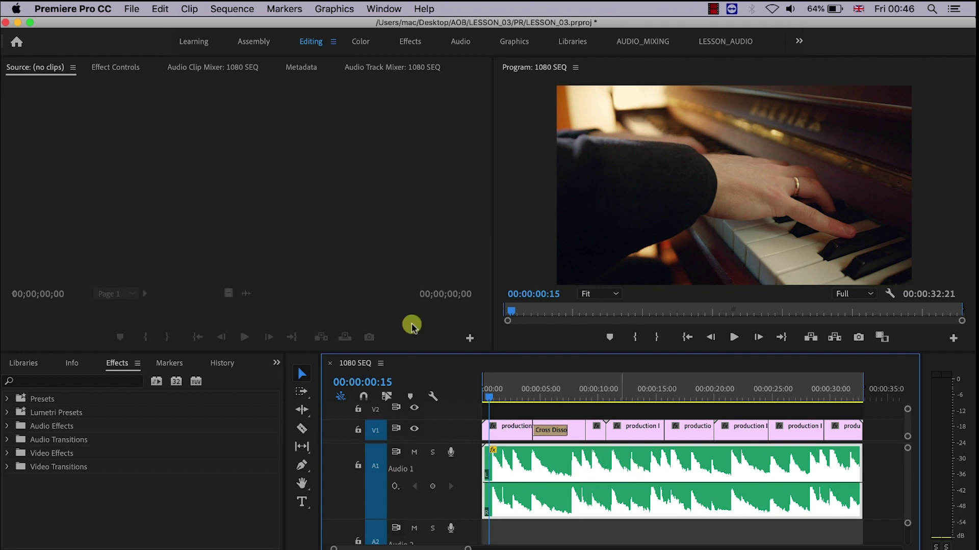
Expand the music clip's Volume effect, turn off the Level stopwatch, and park the playhead at the singer
left_click(125, 72)
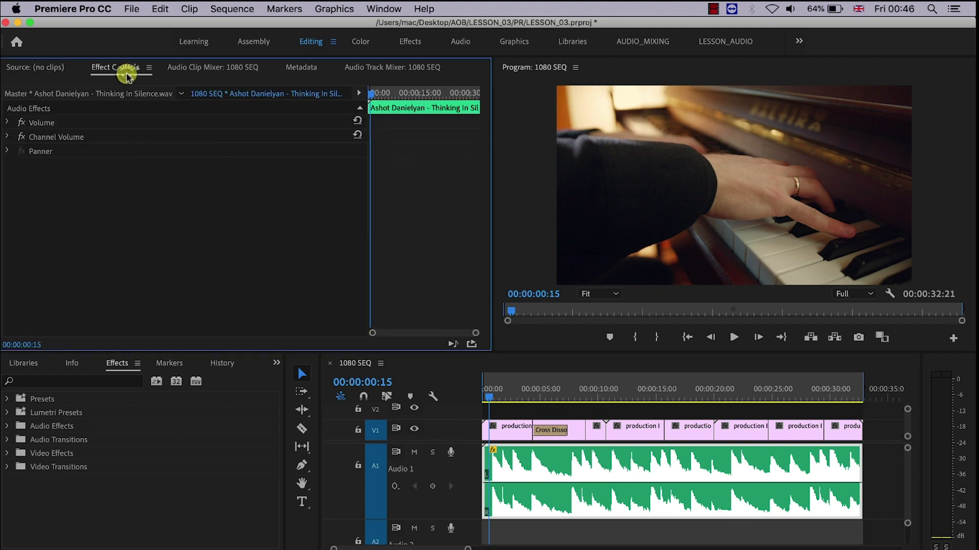
left_click(8, 123)
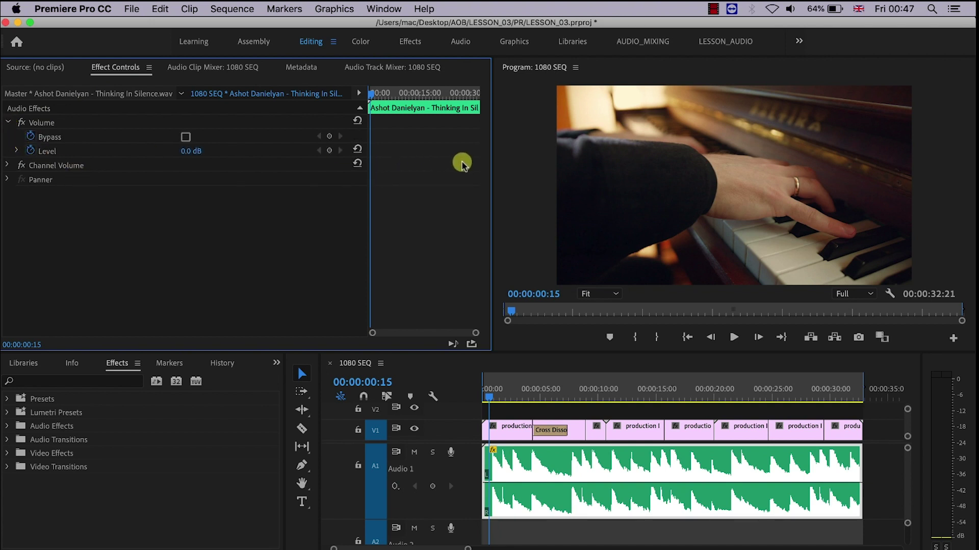
left_click(31, 152)
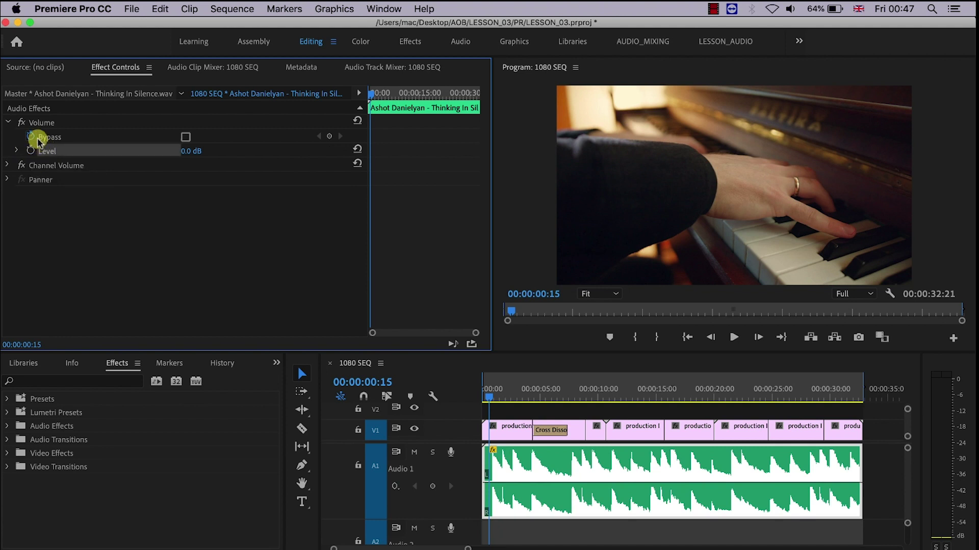
left_click(32, 138)
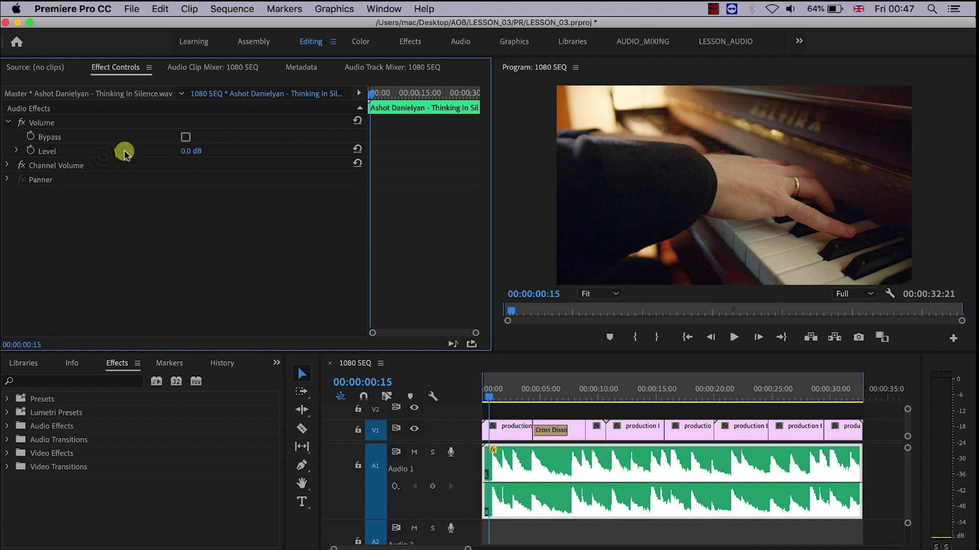
left_click(624, 389)
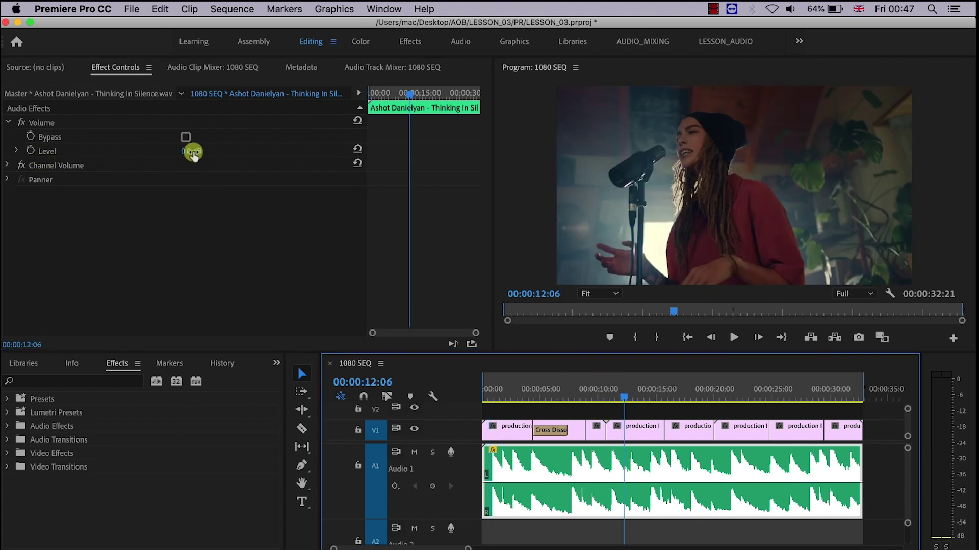
left_click(19, 151)
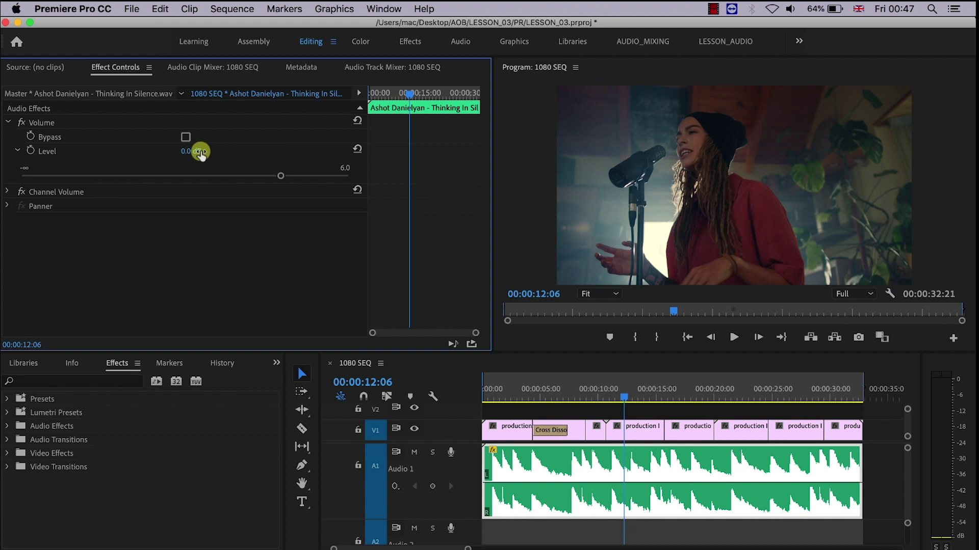
Preview the music at -78.3 dB Level, then raise it to 5.3 dB and replay from the start
left_click_drag(200, 153, 102, 152)
mouse_move(196, 151)
left_mouse_down()
mouse_move(219, 151)
mouse_move(196, 150)
left_mouse_up()
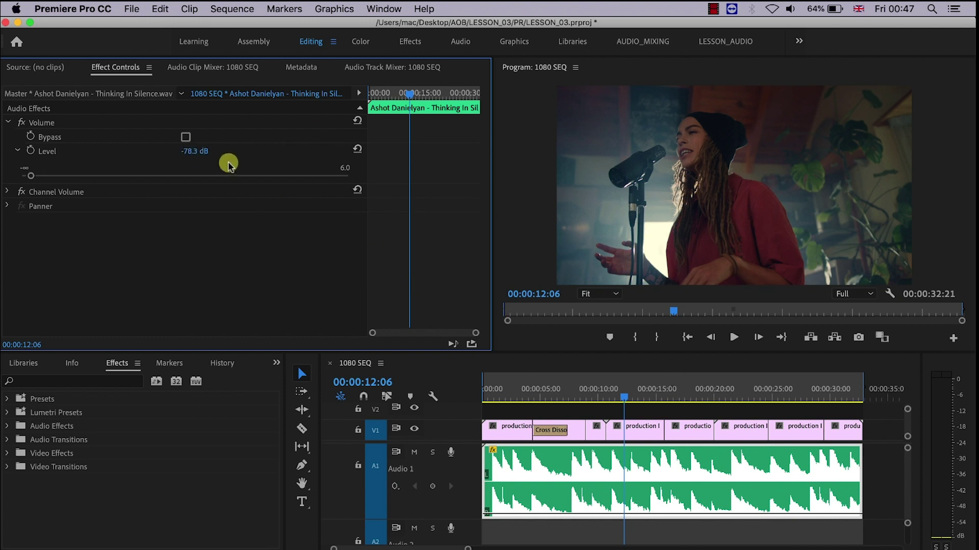
key("space")
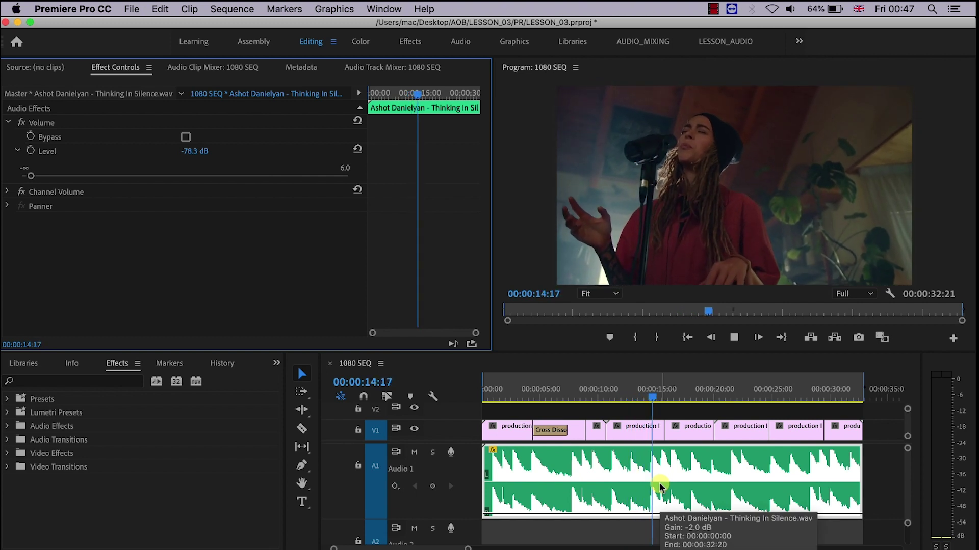
key("space")
left_click_drag(189, 151, 214, 151)
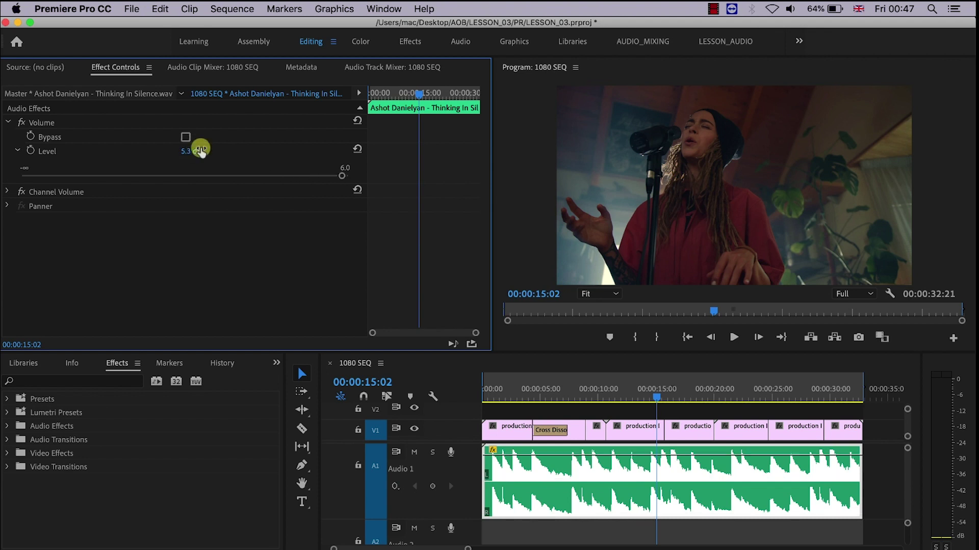
left_click_drag(658, 393, 413, 414)
key("space")
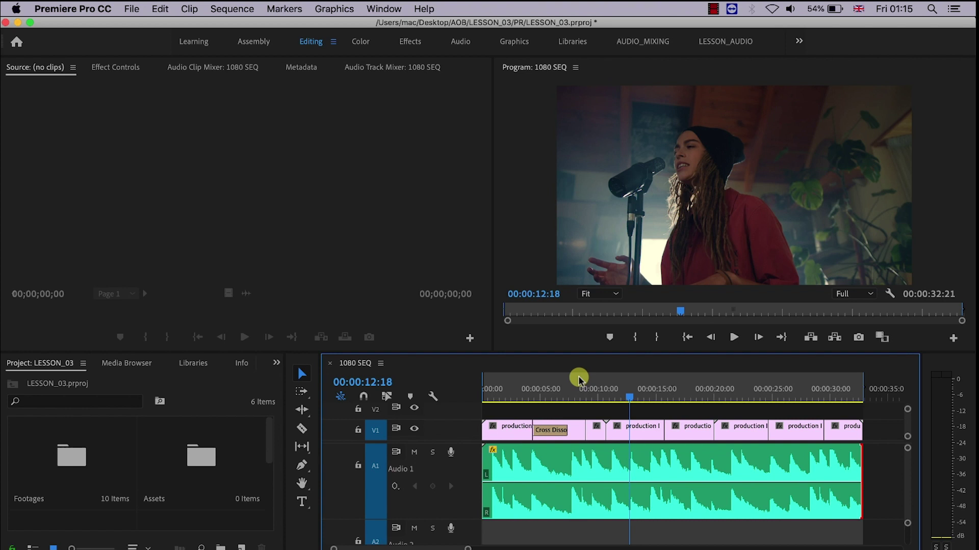
Bring up the Effects panel and expand the Audio Effects folder
left_click(72, 371)
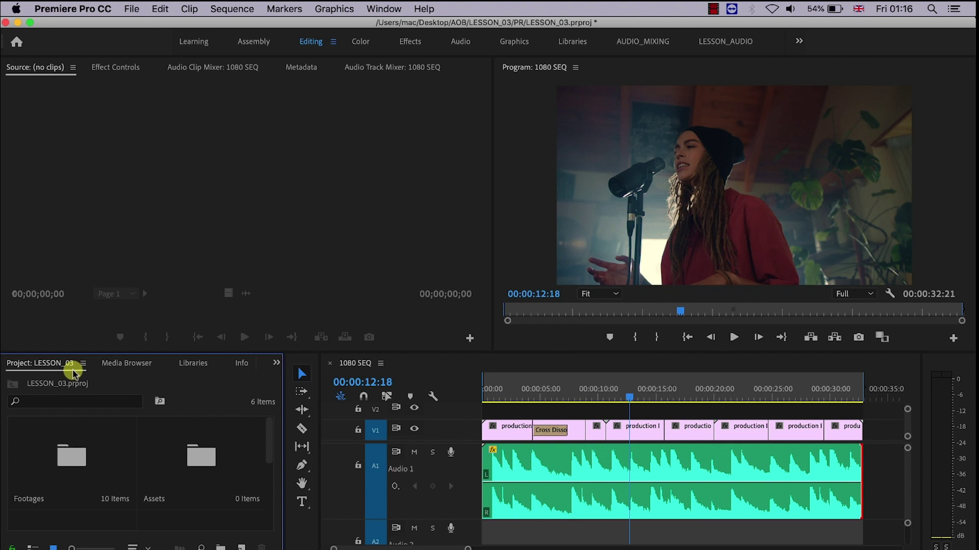
left_click(277, 363)
left_click(301, 439)
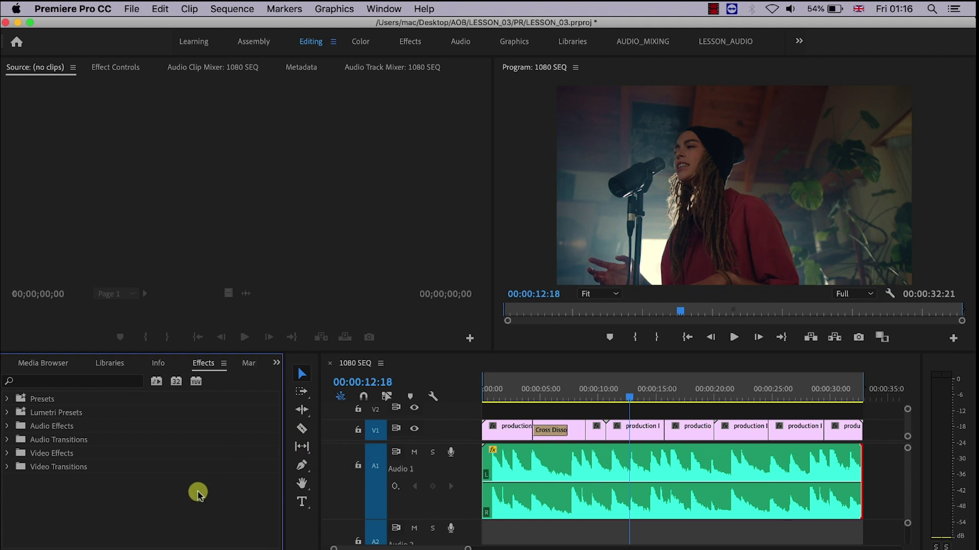
left_click(7, 426)
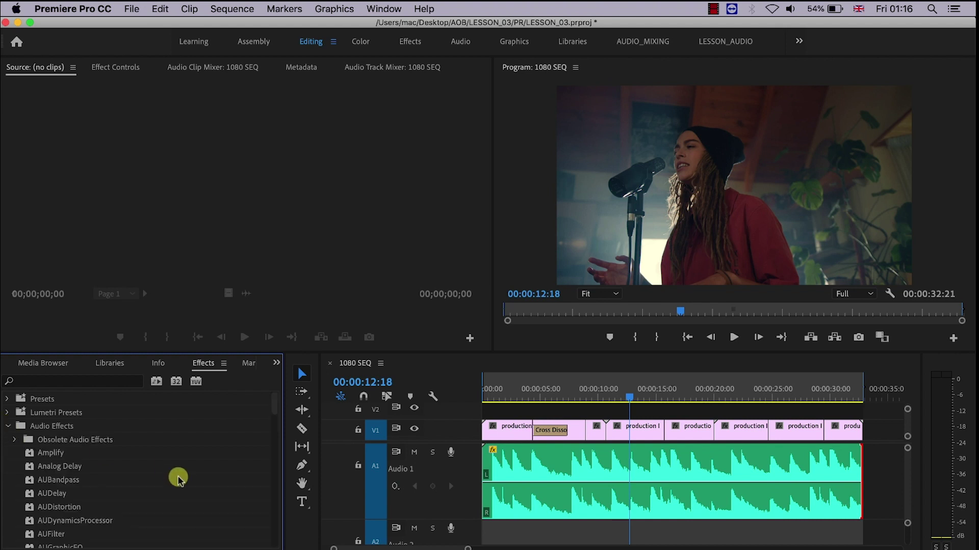
Scroll the audio effects down to Multiband Compressor while briefly playing the music
scroll(112, 520, "down", 5)
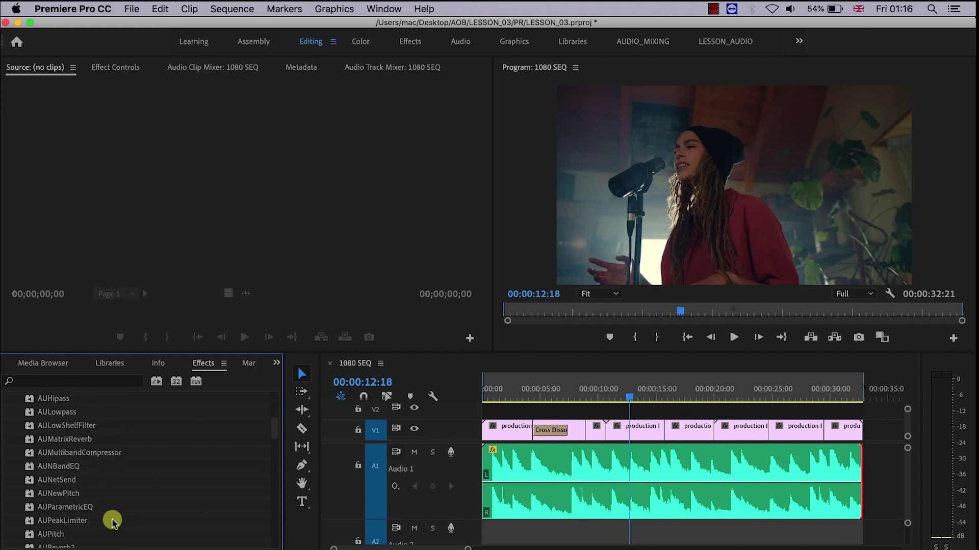
scroll(113, 521, "down", 2)
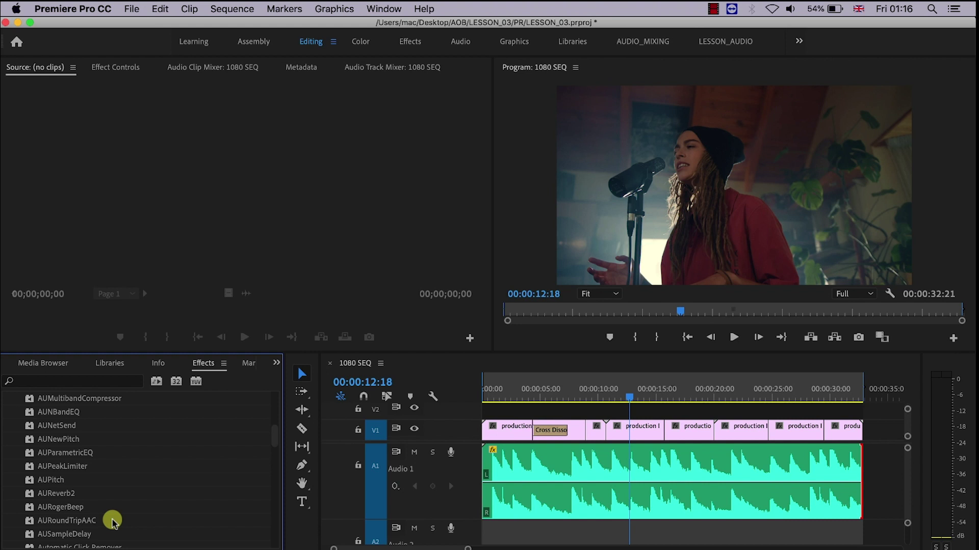
key("space")
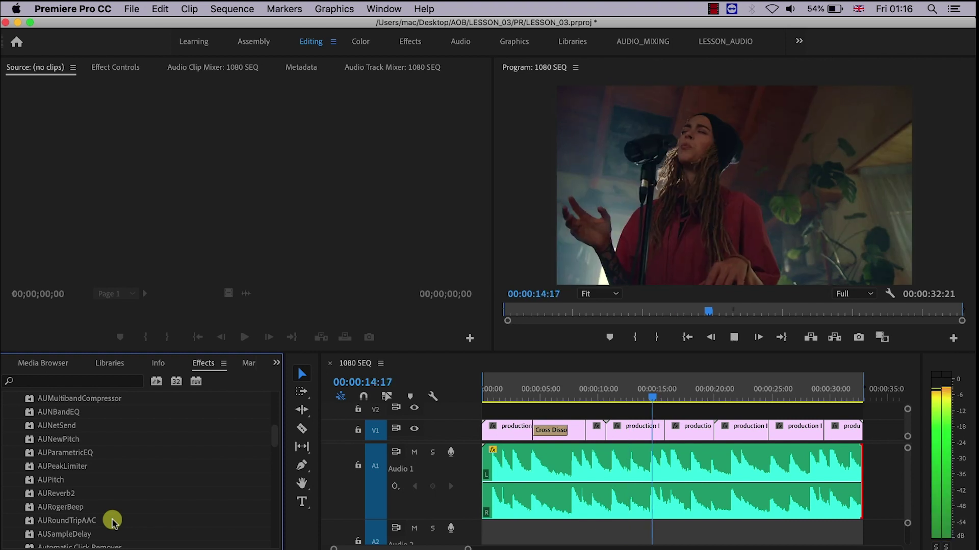
scroll(112, 521, "down", 1)
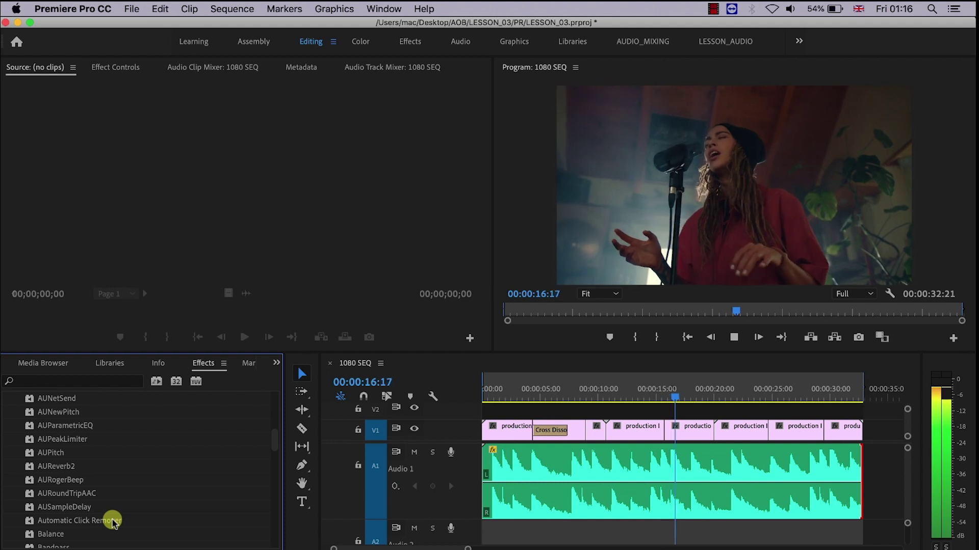
scroll(112, 522, "down", 1)
scroll(112, 523, "down", 2)
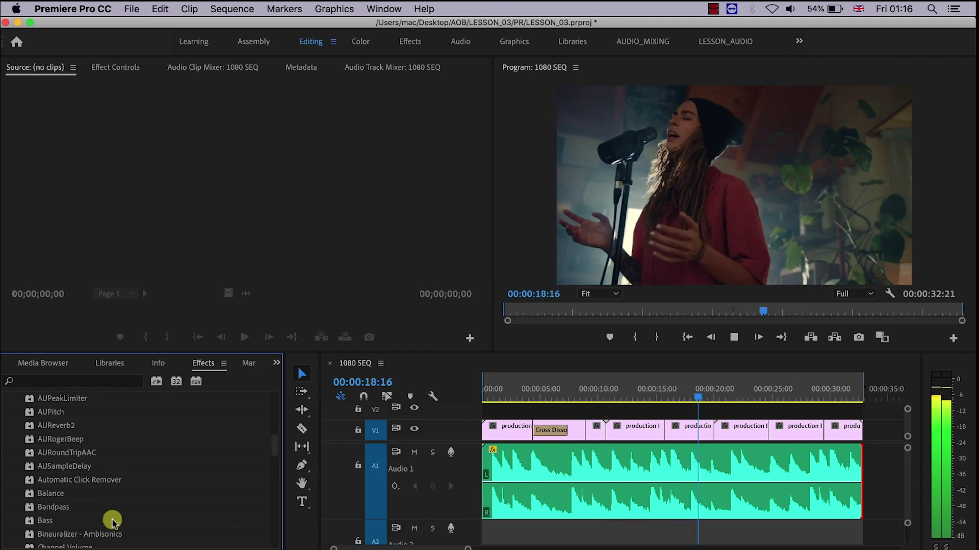
key("space")
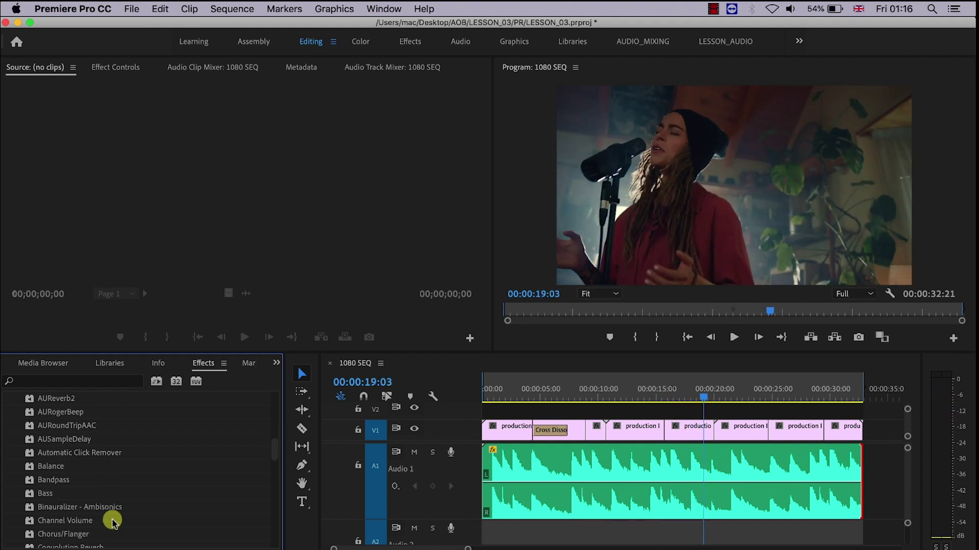
scroll(112, 522, "down", 15)
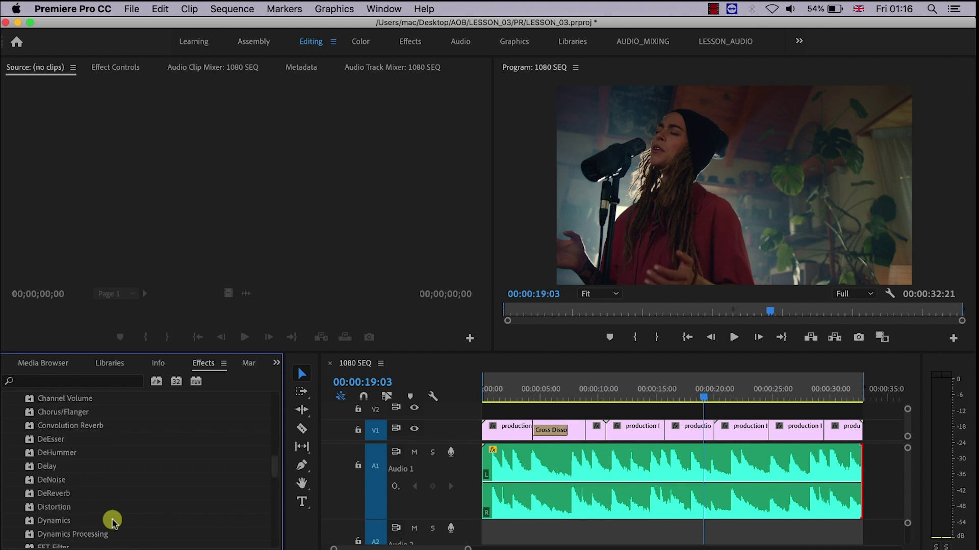
scroll(112, 522, "down", 5)
scroll(112, 522, "up", 5)
scroll(112, 522, "down", 2)
scroll(110, 517, "up", 6)
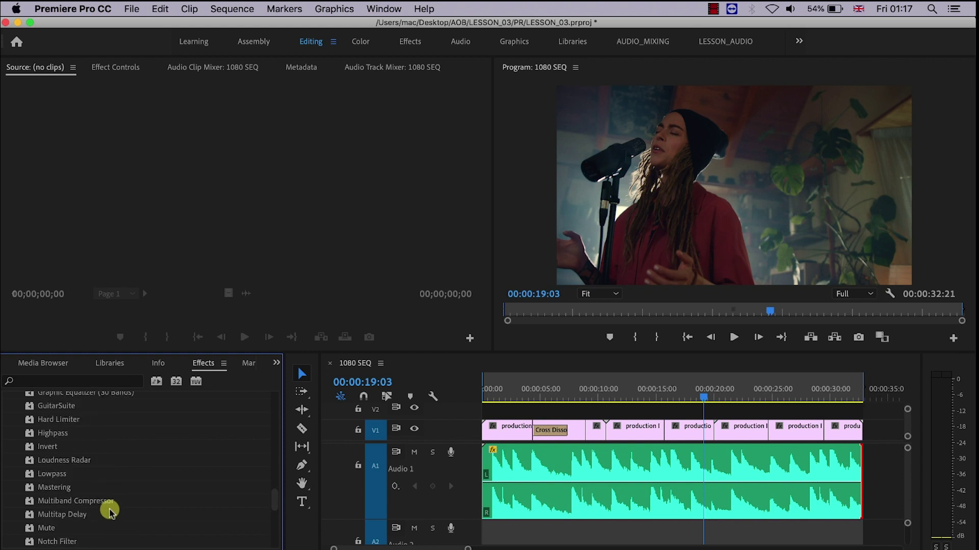
Drop Multiband Compressor on the Audio 1 clip and open its Custom Setup editor in Effect Controls
left_click_drag(93, 515, 625, 464)
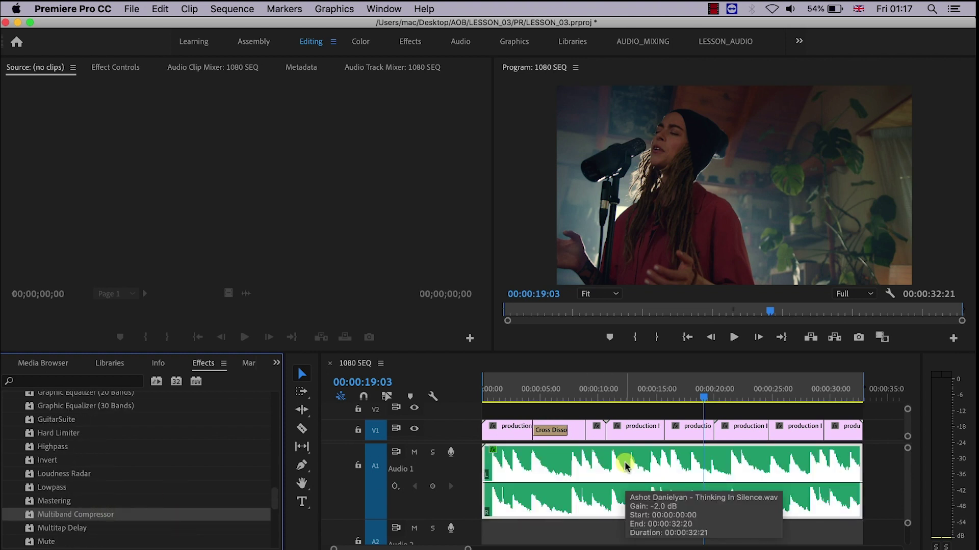
left_click(115, 66)
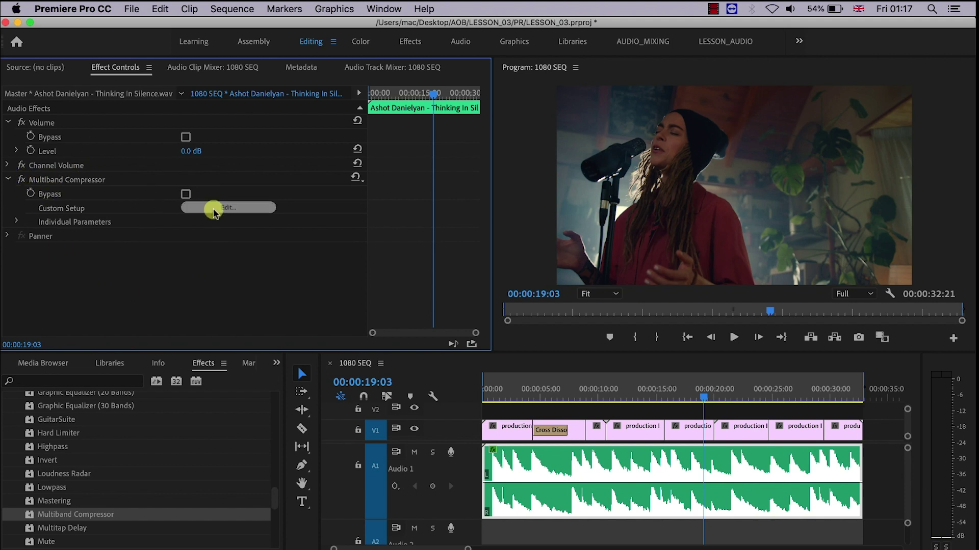
left_click(252, 207)
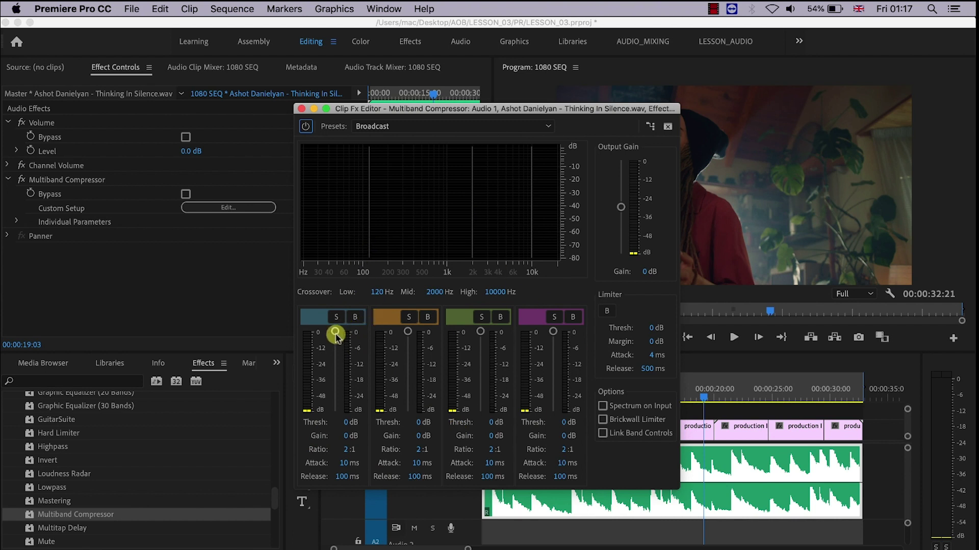
Audition the compressor's Broadcast preset, close the editor, and delete Multiband Compressor from the clip
left_click(426, 132)
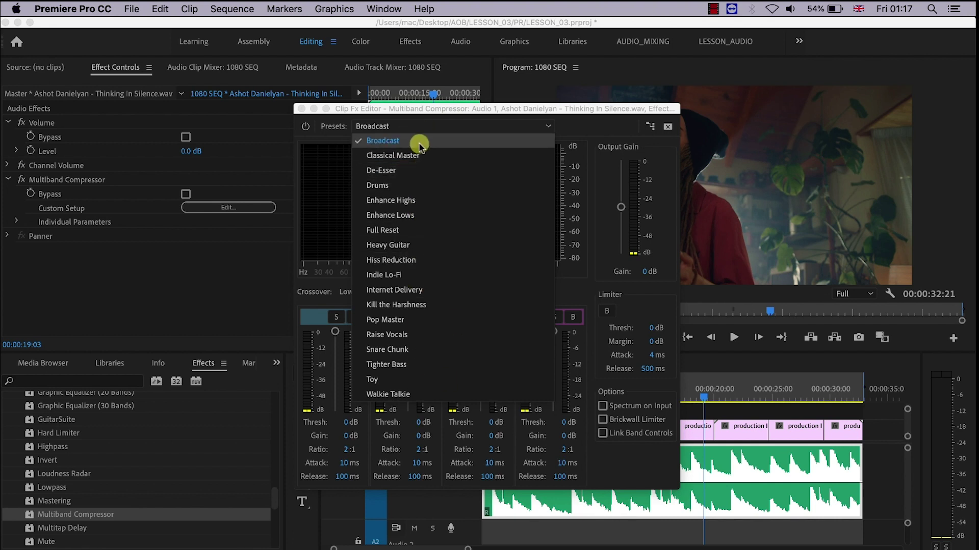
left_click(419, 144)
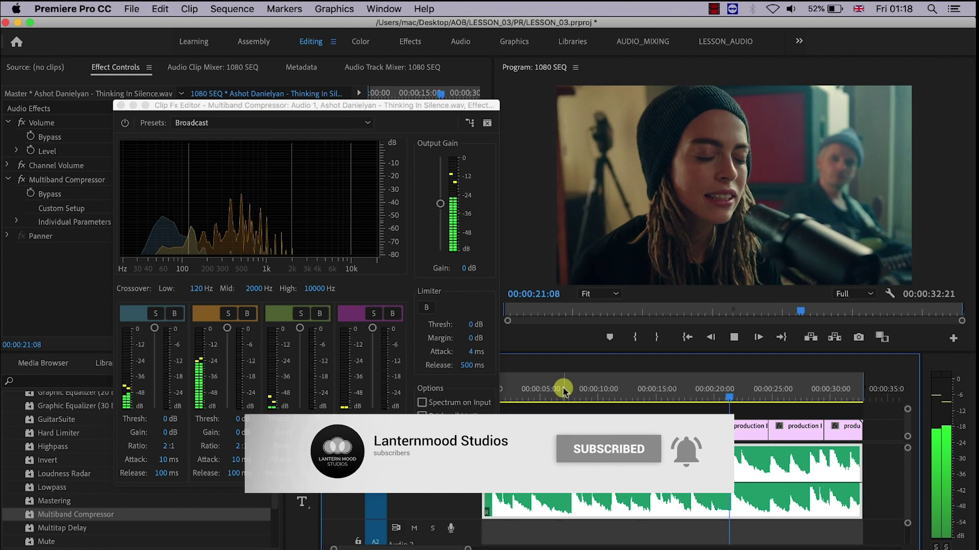
left_click(158, 268)
left_click(104, 180)
key("Delete")
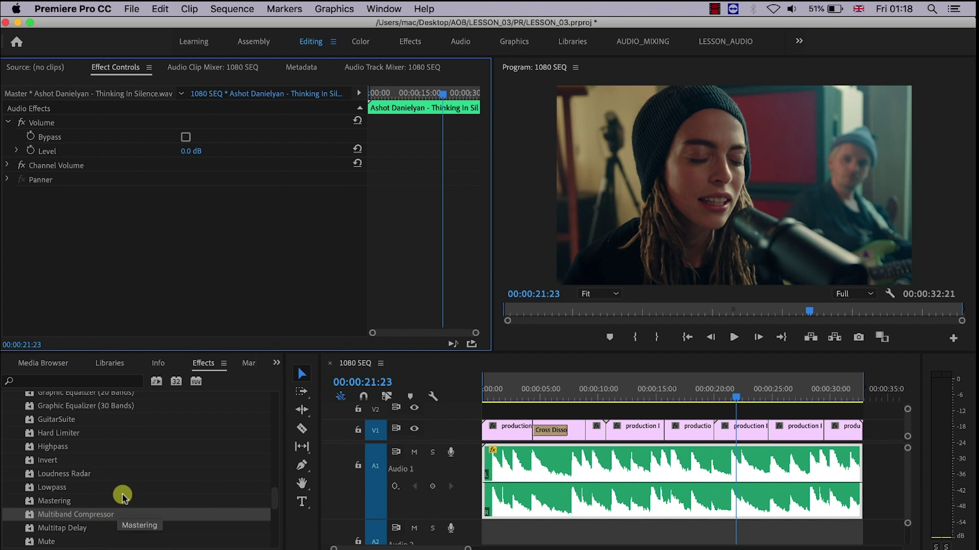
scroll(122, 497, "up", 5)
scroll(123, 497, "down", 5)
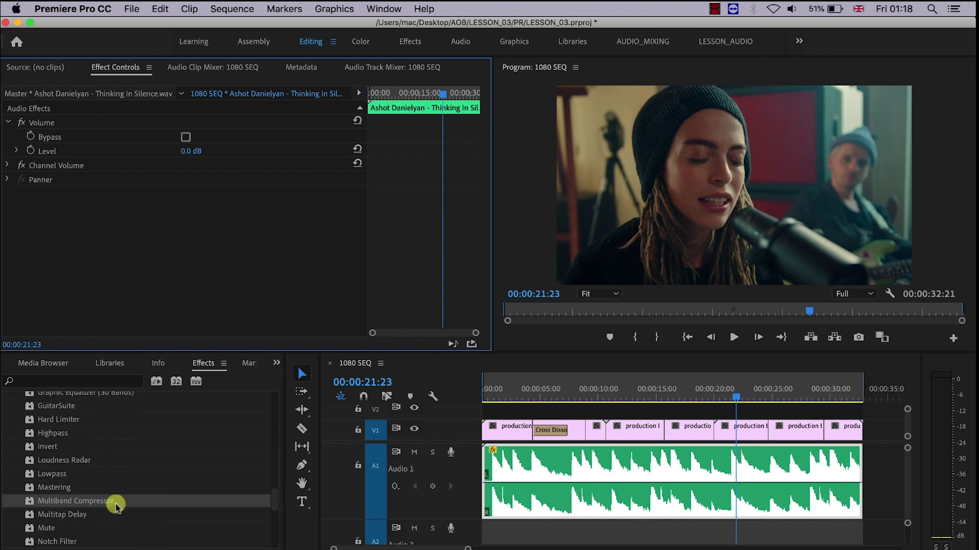
left_click_drag(117, 504, 106, 266)
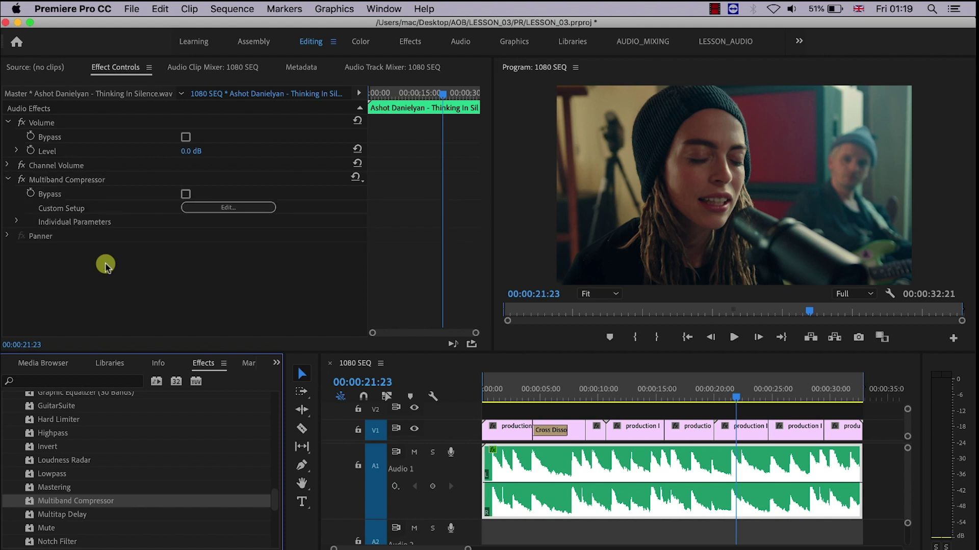
key("super+z")
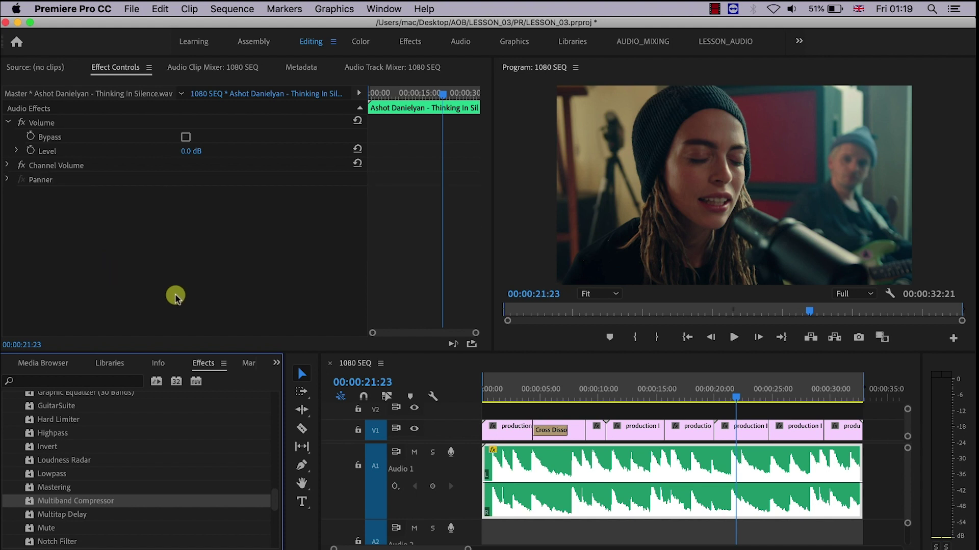
left_click_drag(72, 495, 632, 460)
left_click_drag(79, 501, 113, 247)
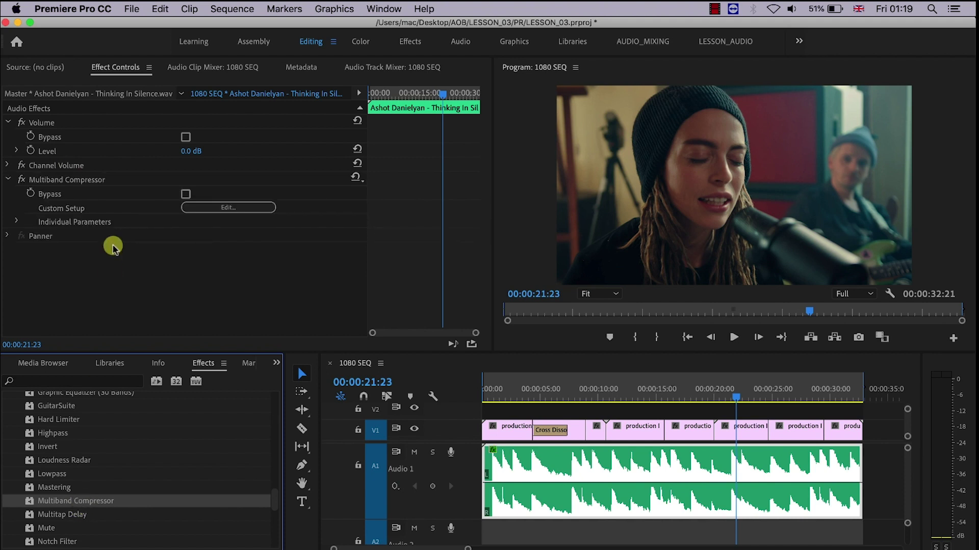
key("super+z")
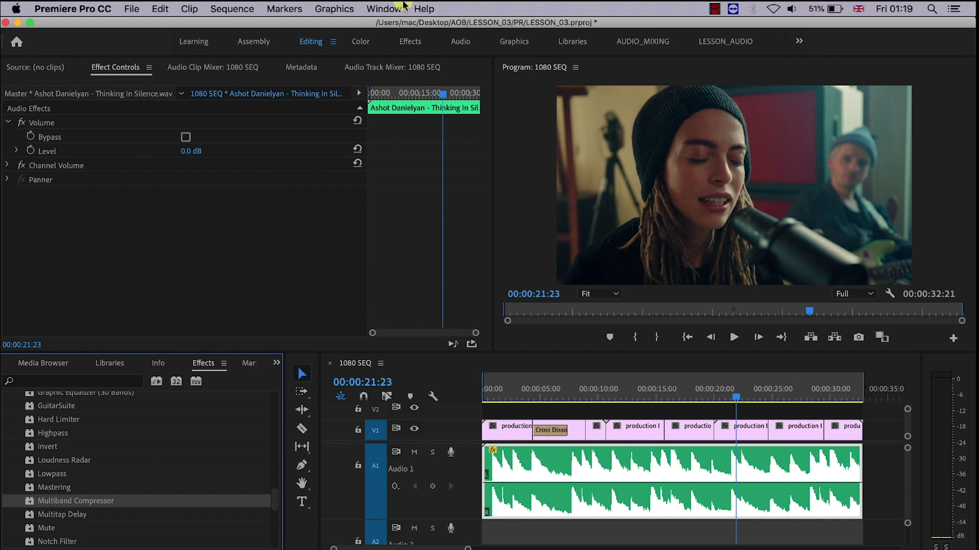
Show the Audio Track Mixer for 1080 SEQ and play the music, stopping twice
left_click(388, 6)
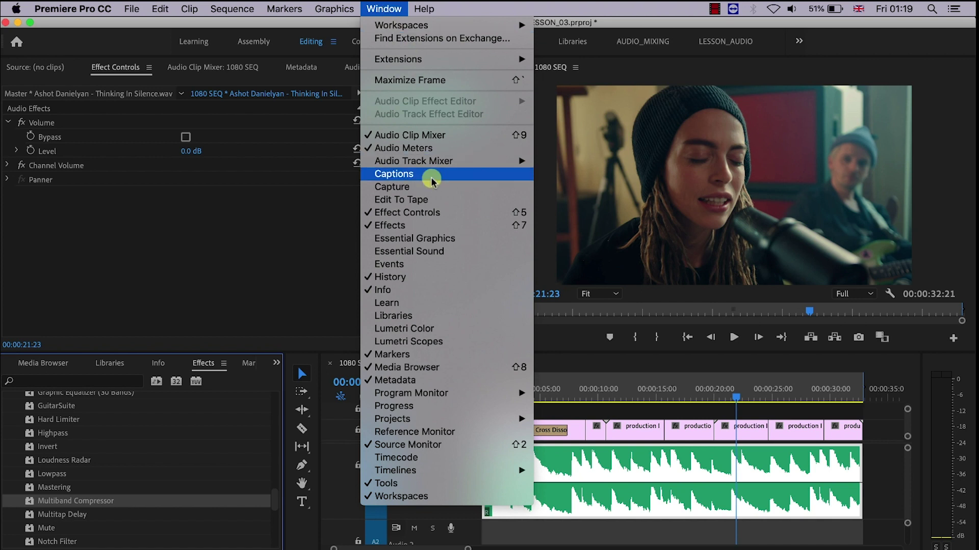
mouse_move(453, 162)
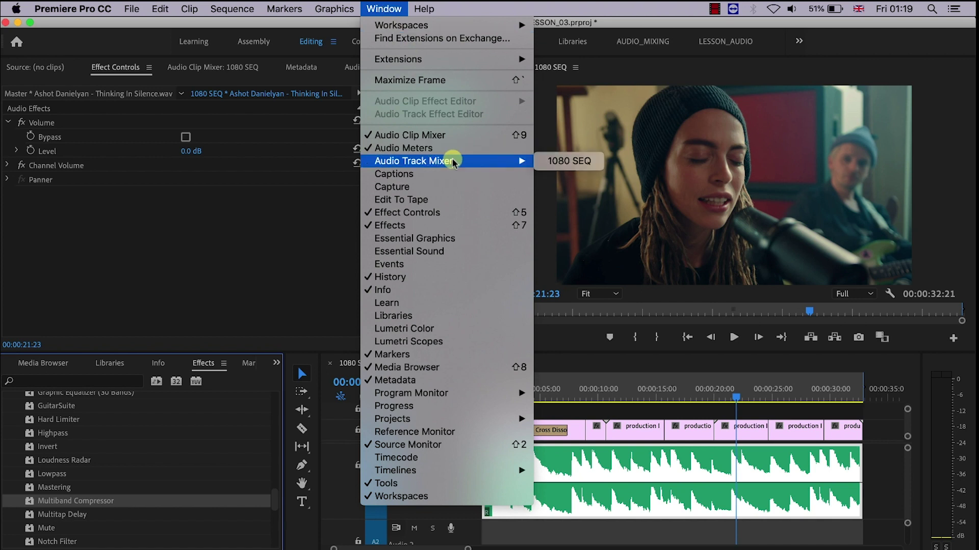
left_click(569, 161)
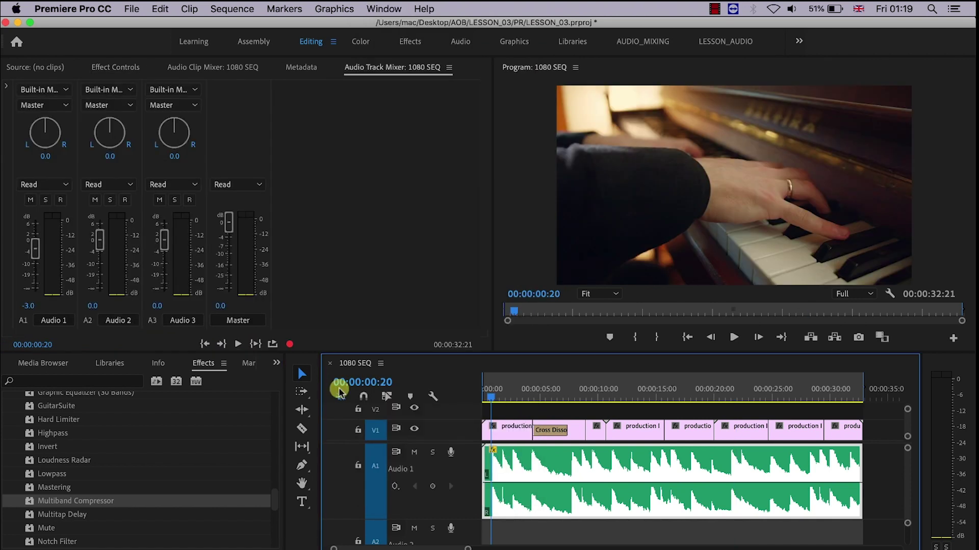
key("space")
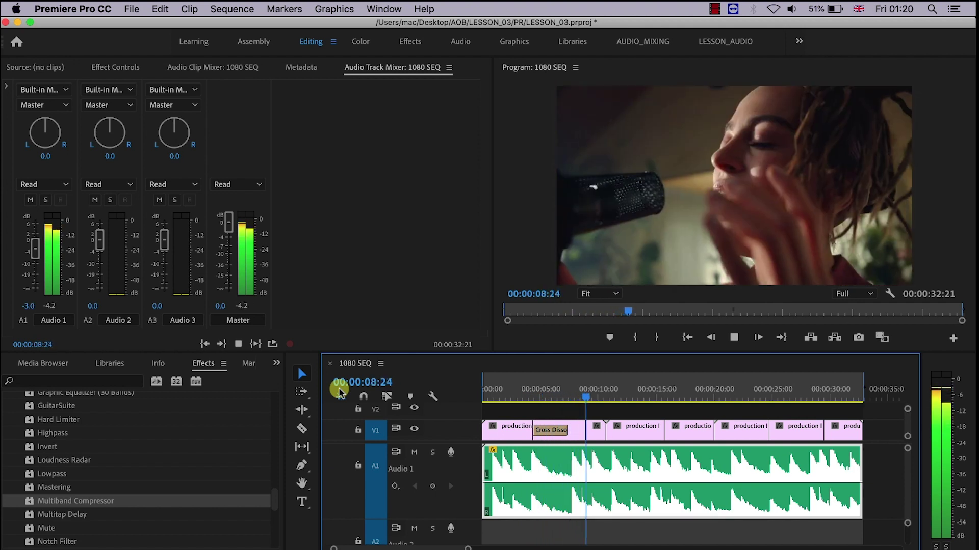
key("space")
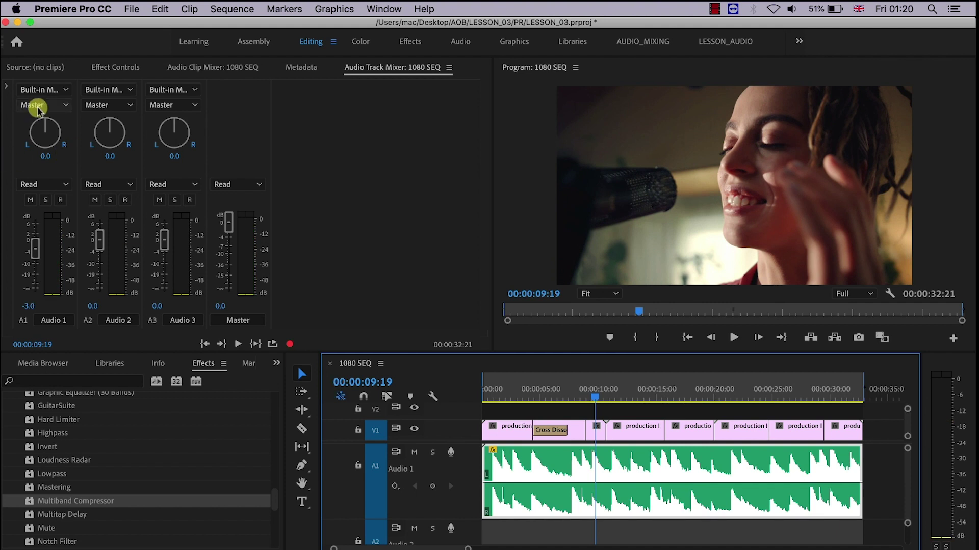
key("space")
key("space")
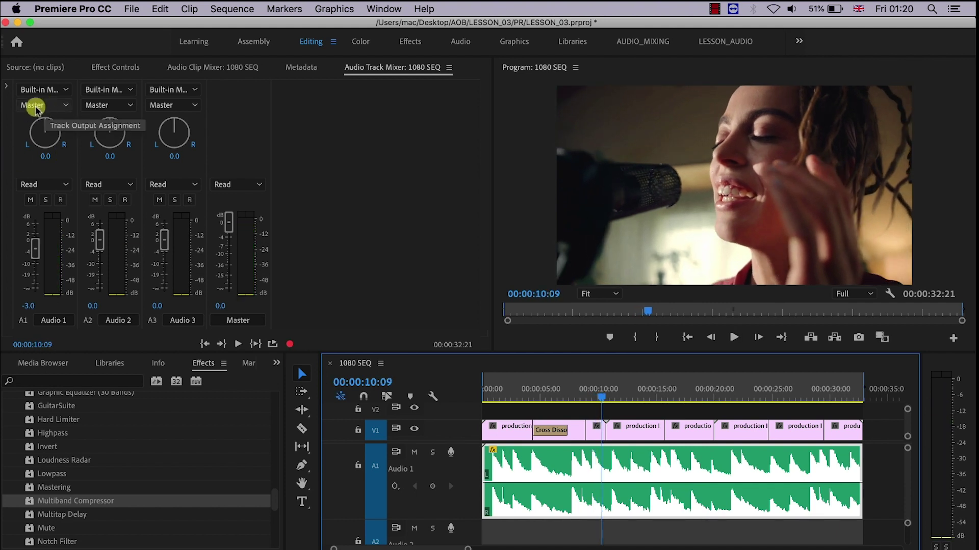
Reveal the mixer's effects area and insert Multiband Compressor in Audio 1's first effect slot
left_click(6, 90)
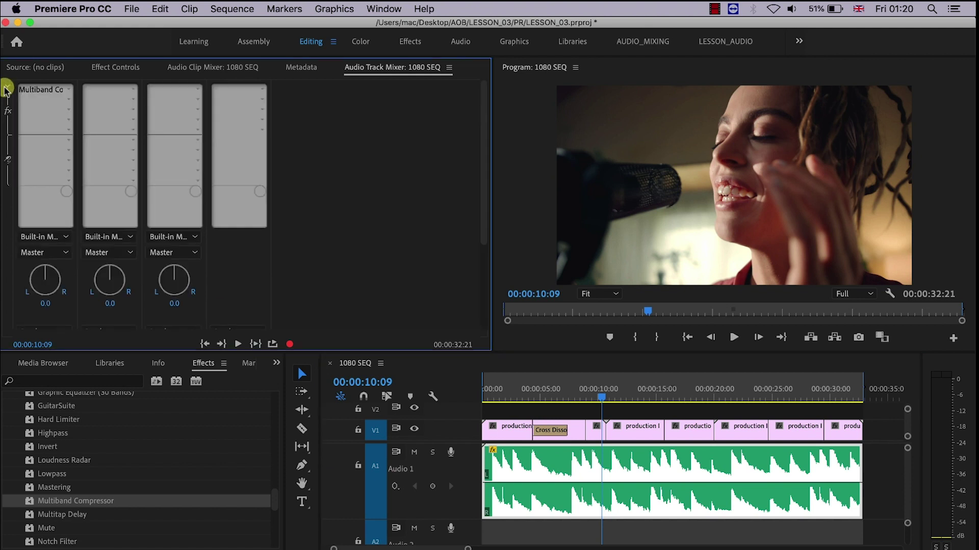
left_click(69, 91)
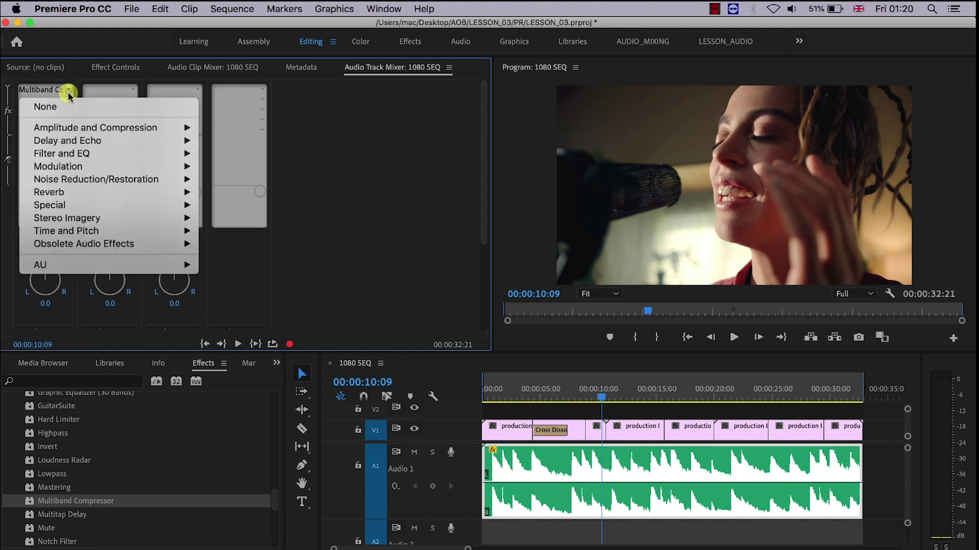
mouse_move(173, 141)
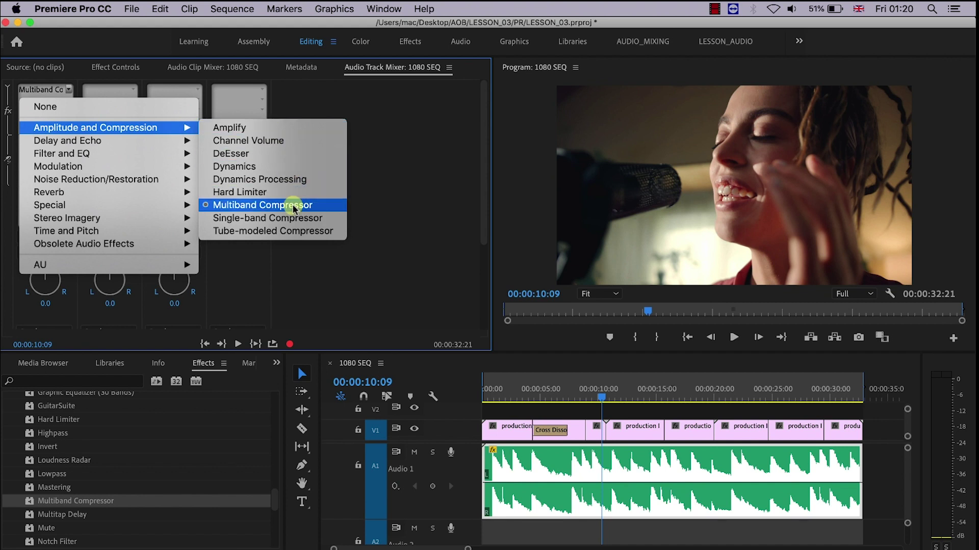
left_click(294, 206)
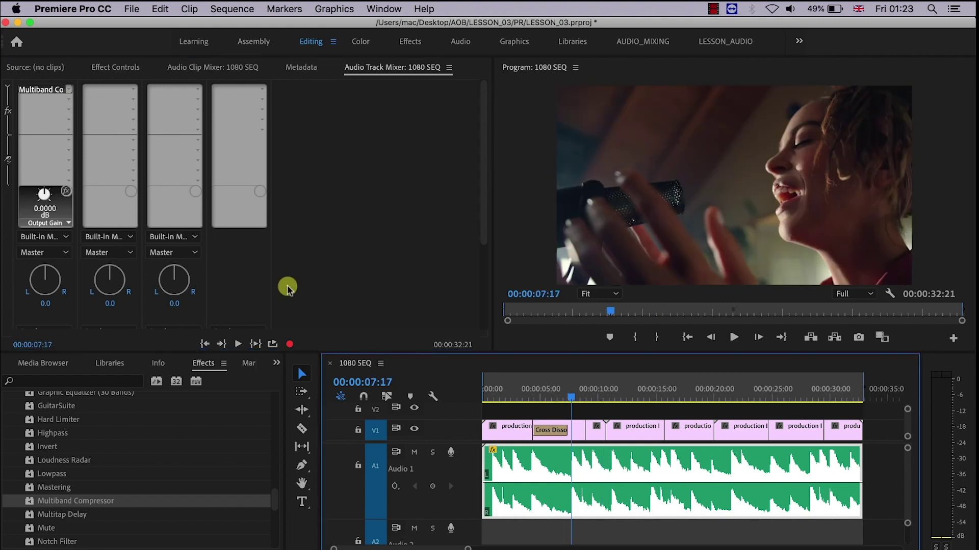
Insert Studio Reverb into Audio 1's second effect slot and bring up its Track Fx Editor
left_click(63, 105)
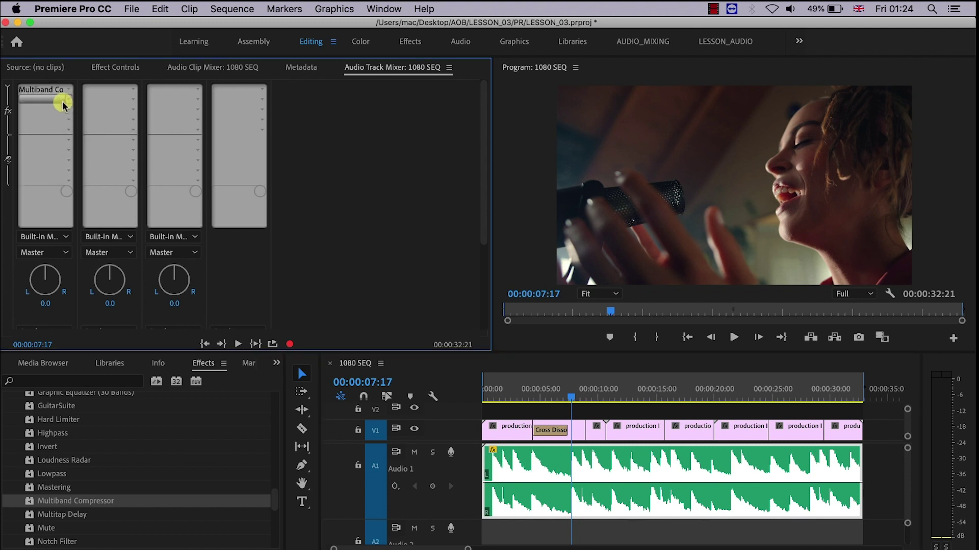
left_click(66, 97)
mouse_move(107, 143)
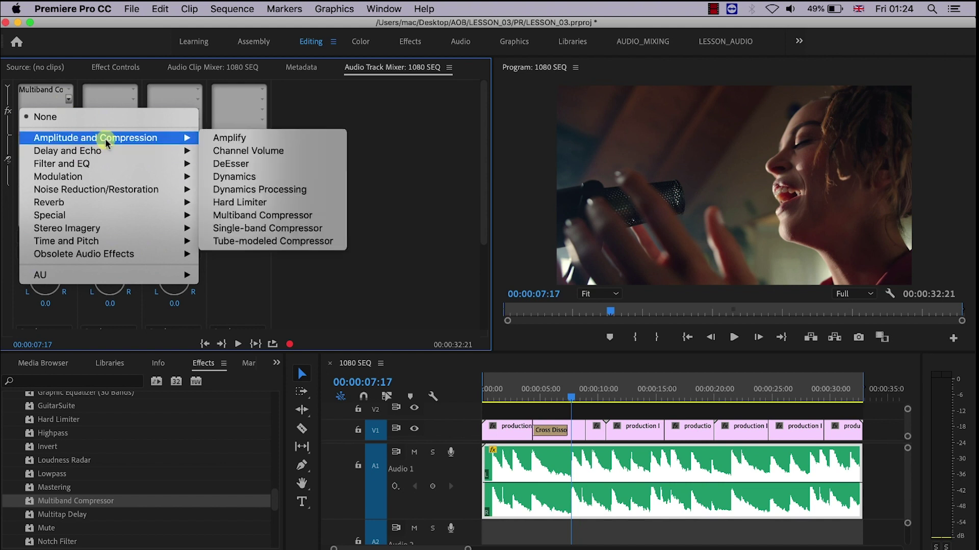
mouse_move(130, 204)
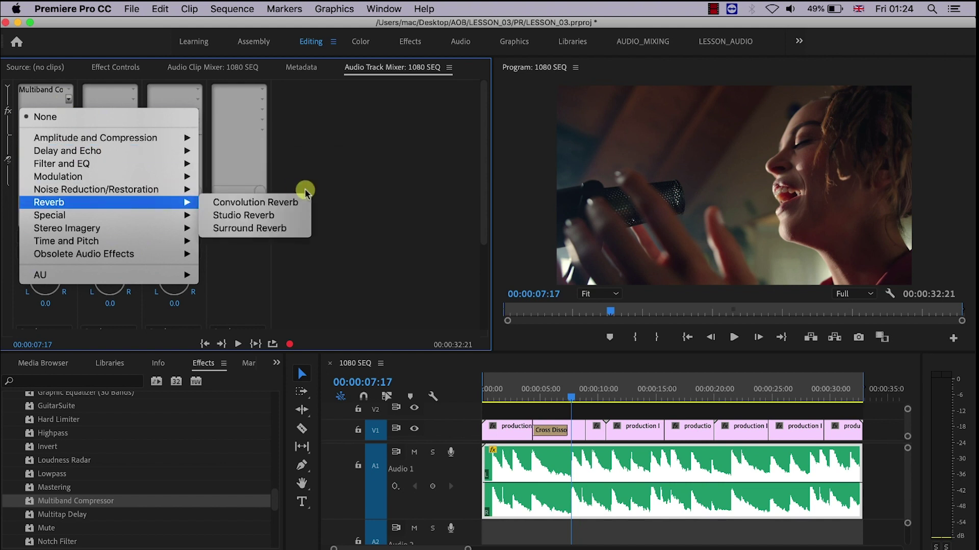
left_click(275, 215)
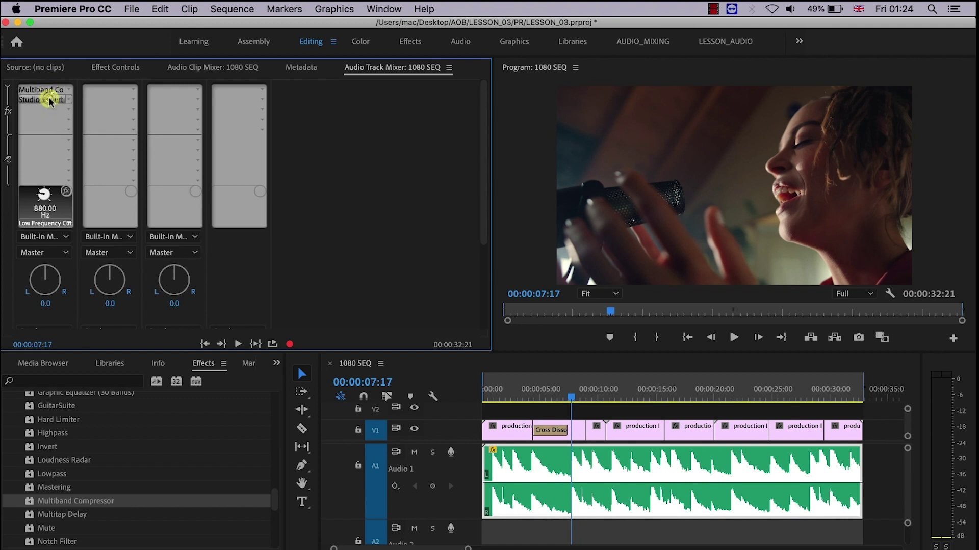
double_click(49, 100)
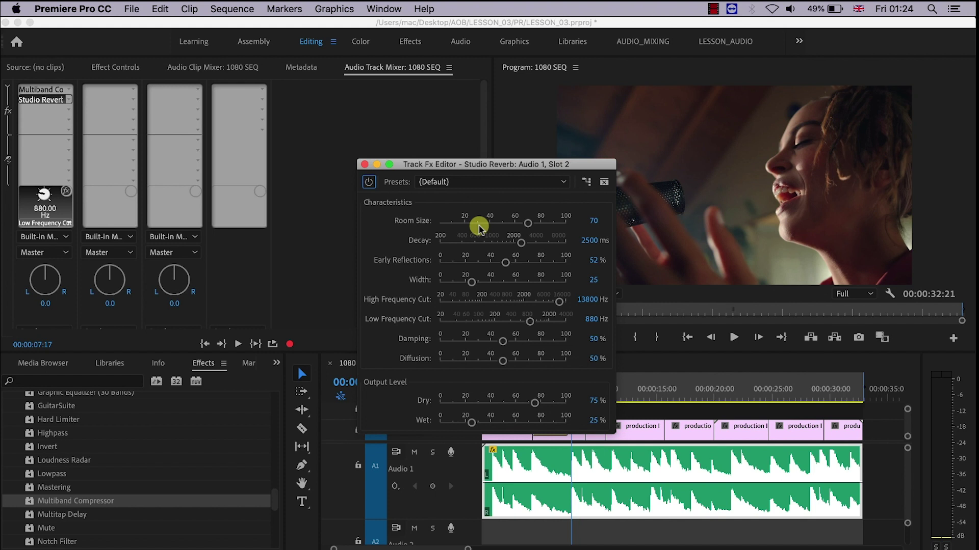
Close the Studio Reverb Track Fx Editor
left_click(364, 164)
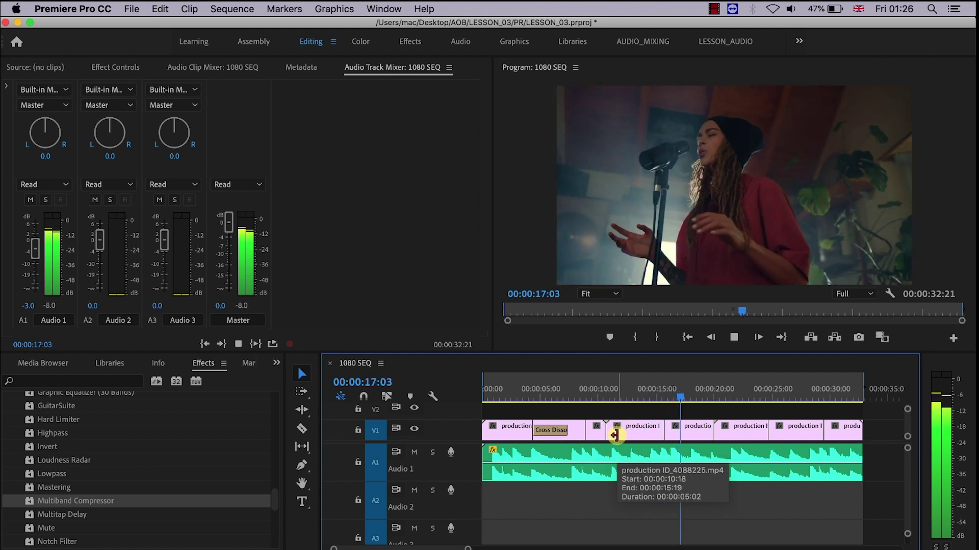
left_click(484, 388)
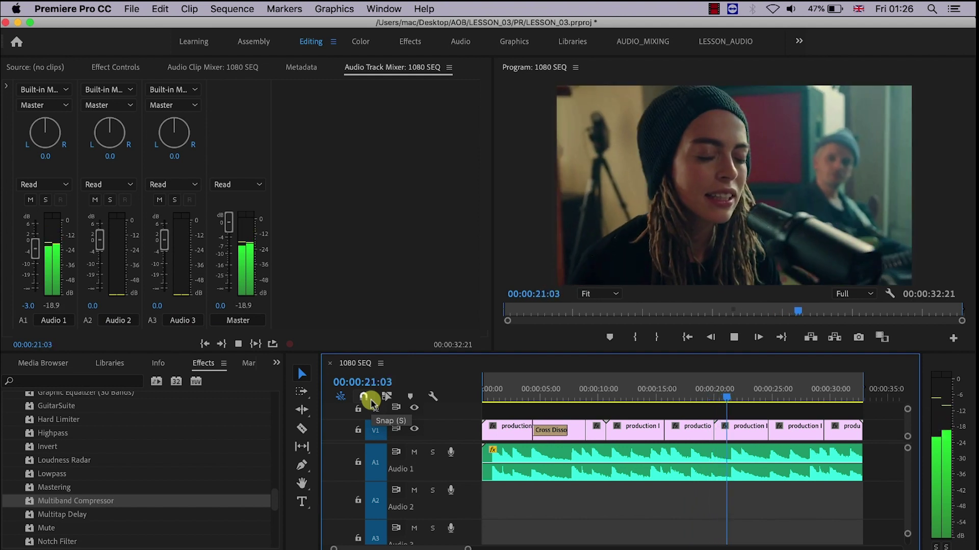
Alt-drag copies of the Audio 1 music clip onto A2 and A3, minimise tracks, and play from the start
left_click(501, 395)
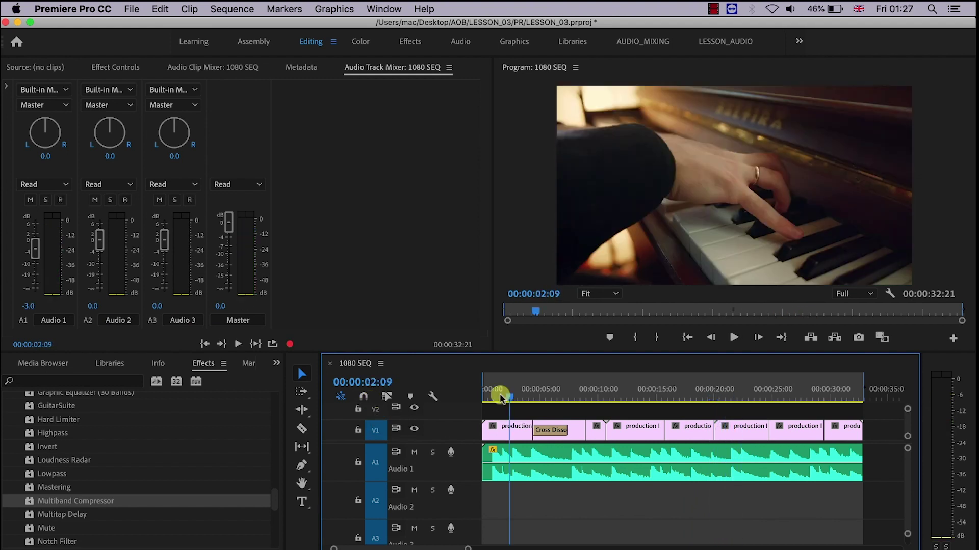
left_click(555, 470)
left_click_drag(555, 471, 550, 537)
key("shift+minus")
key("Home")
key("space")
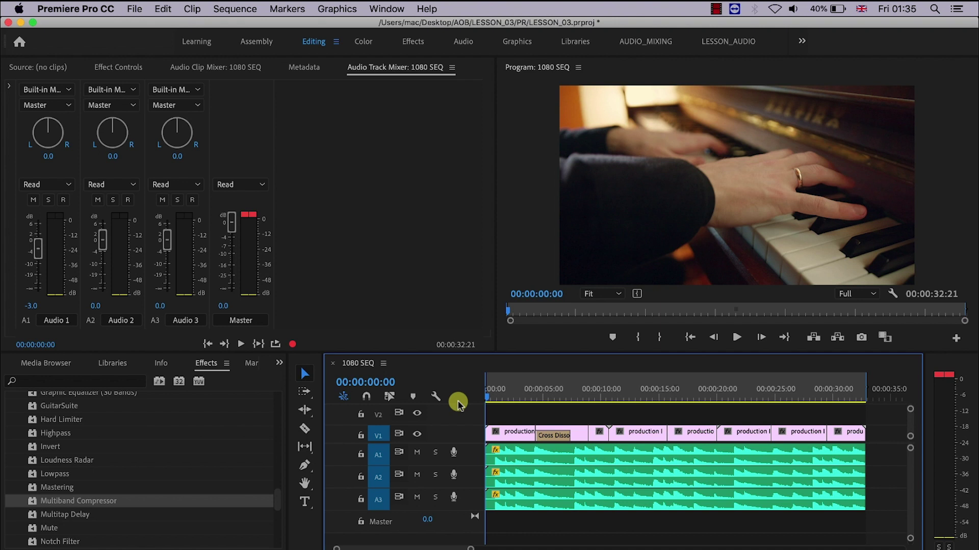
Play all three music tracks, then select the A3, A2 and A1 clips and set the playhead to 00:00:01:15
key("space")
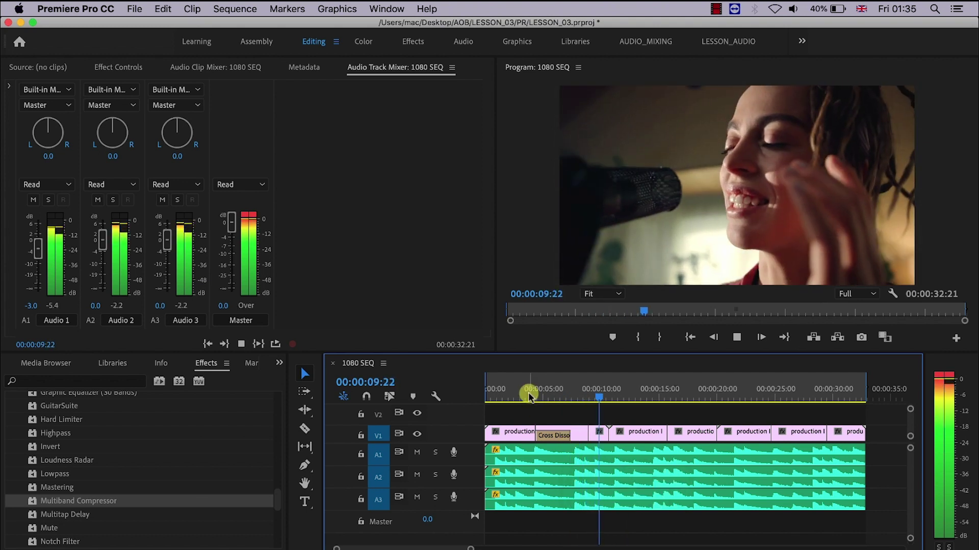
key("space")
key("Home")
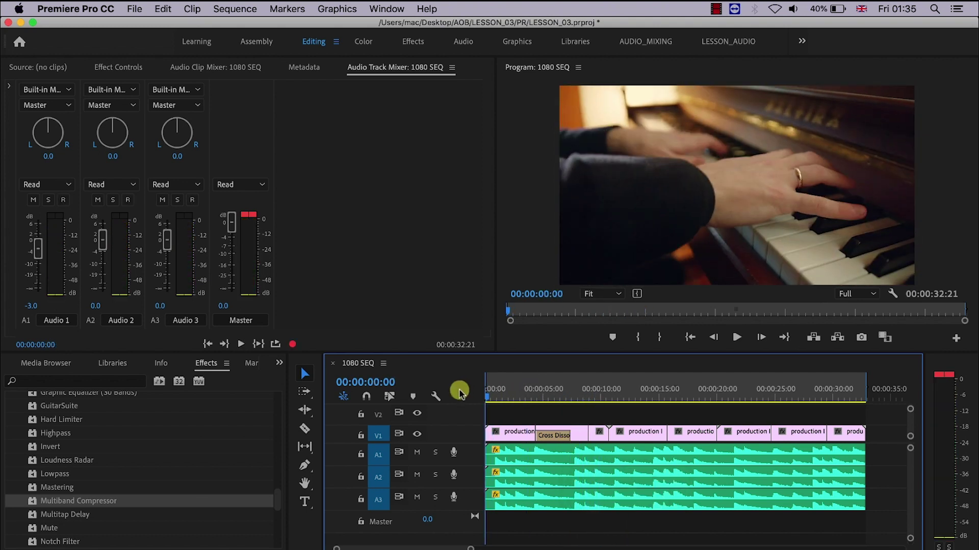
left_click(535, 500)
left_click(539, 479)
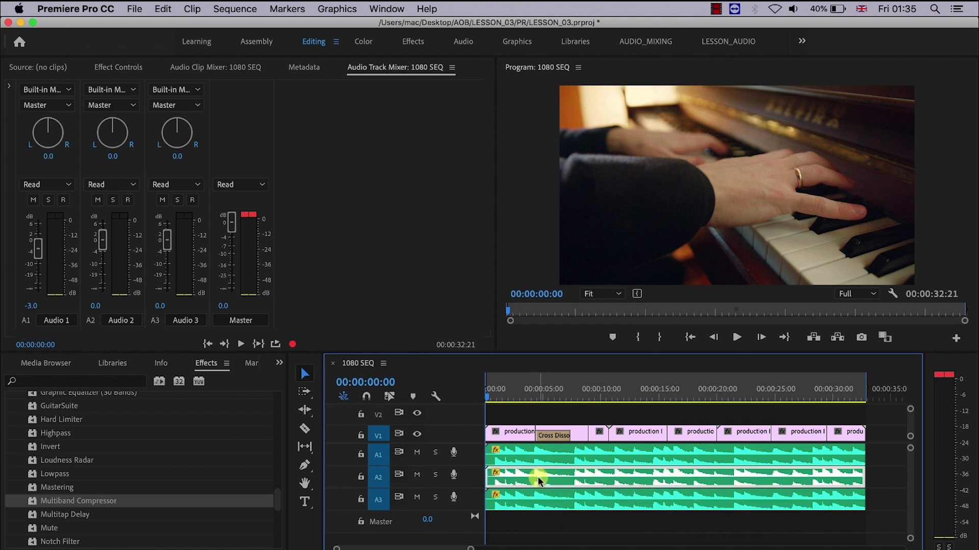
left_click(536, 455)
left_click(504, 390)
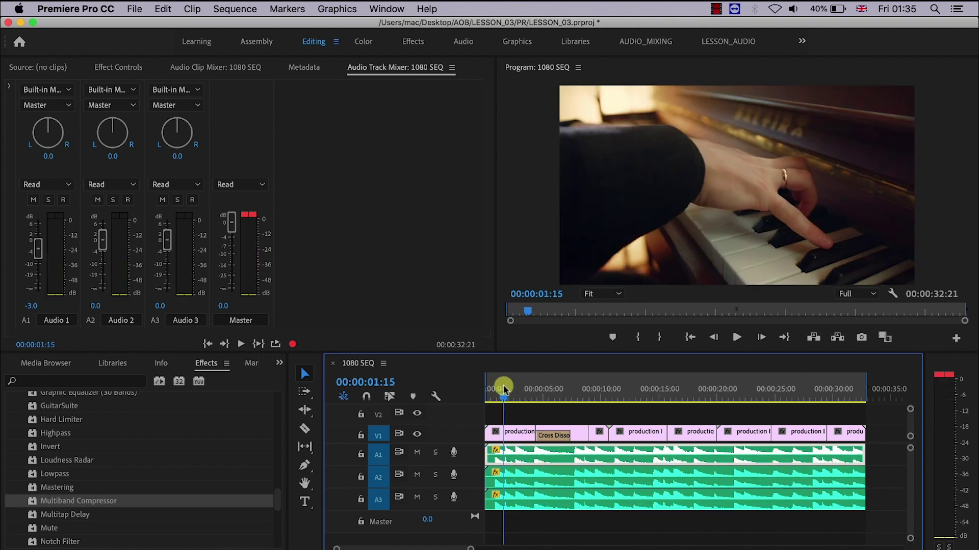
Lower the Master fader to about -7.4 dB while playing from the start
key("space")
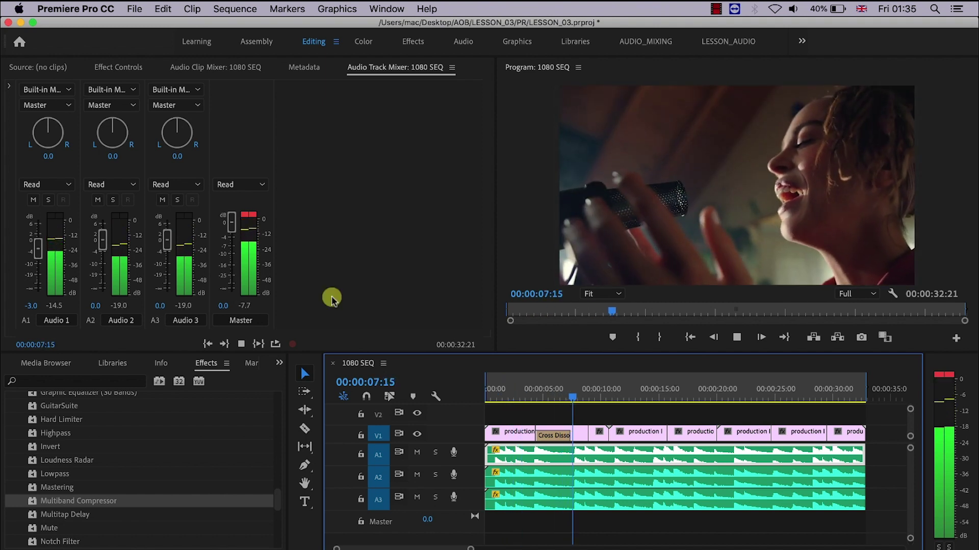
left_click_drag(230, 222, 231, 244)
left_click(469, 400)
key("Home")
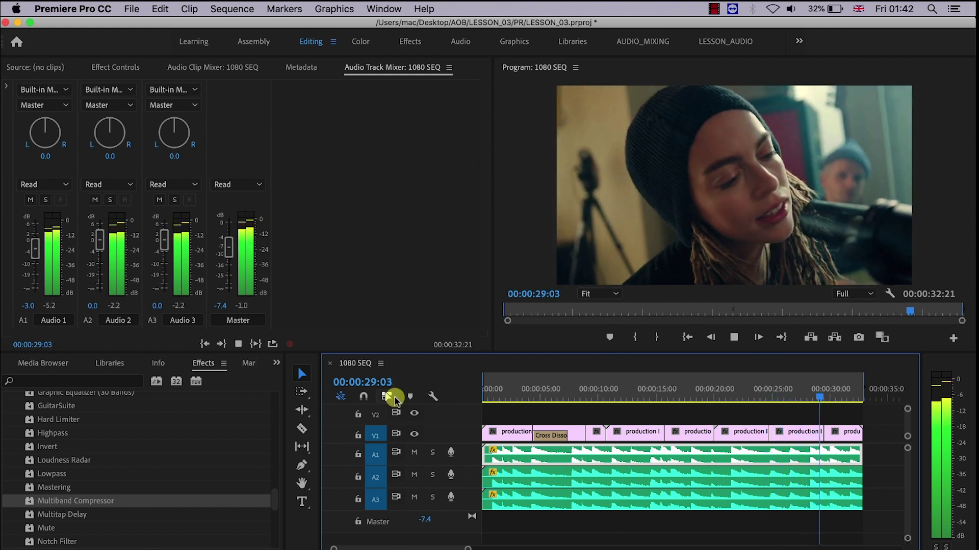
Fade the Audio 4 clip with a volume keyframe, play it, and add an RGB curve point
left_click(515, 389)
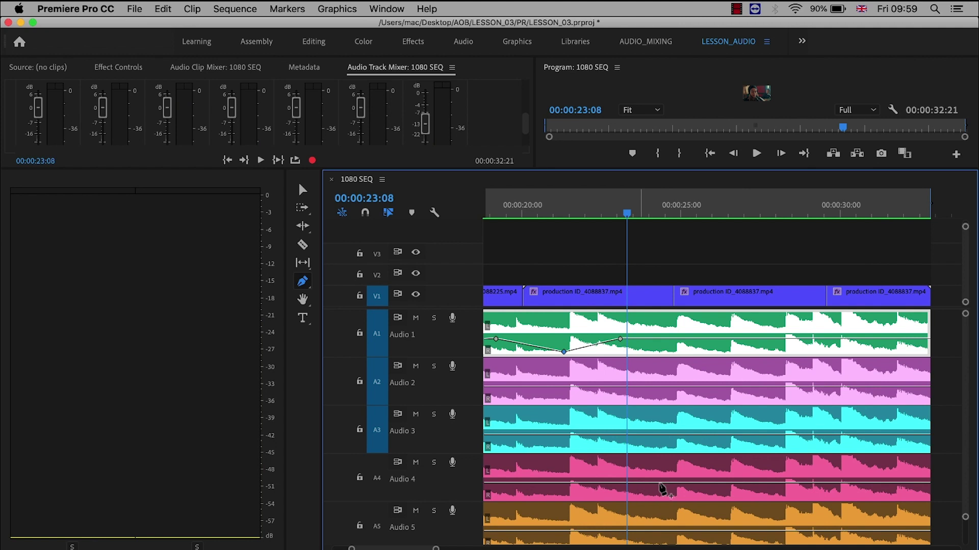
left_click(639, 483)
left_click_drag(679, 482, 679, 496)
key("space")
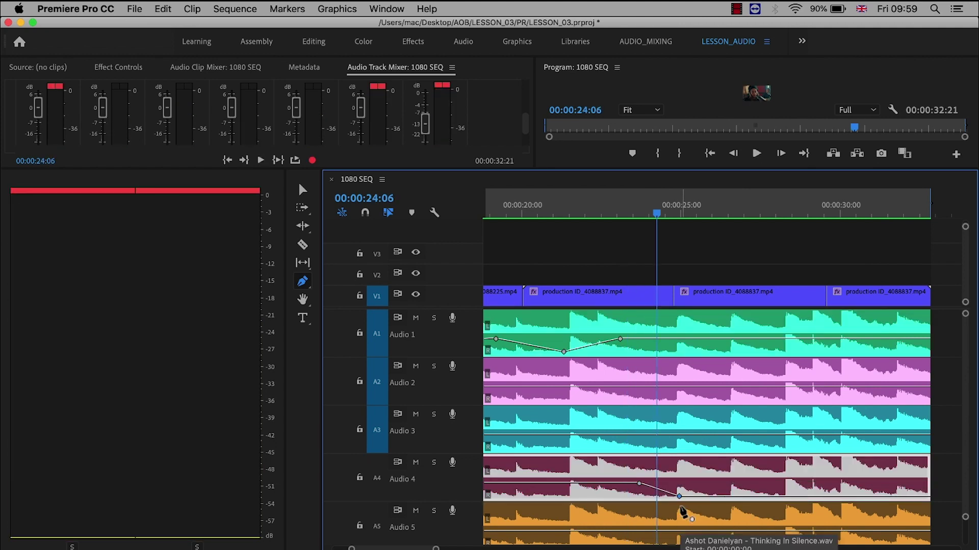
key("space")
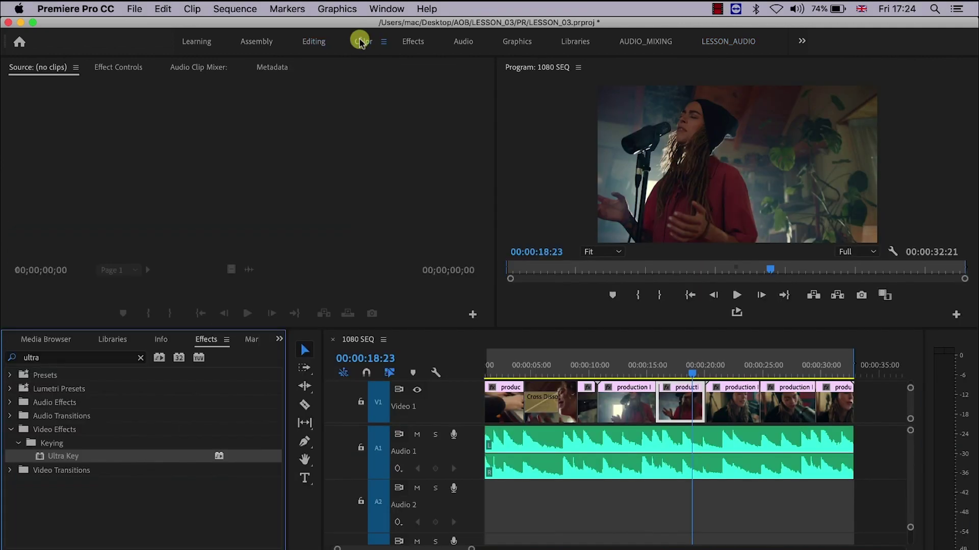
left_click(362, 41)
Add a point to the RGB curve in the Lumetri Color panel
left_click(897, 349)
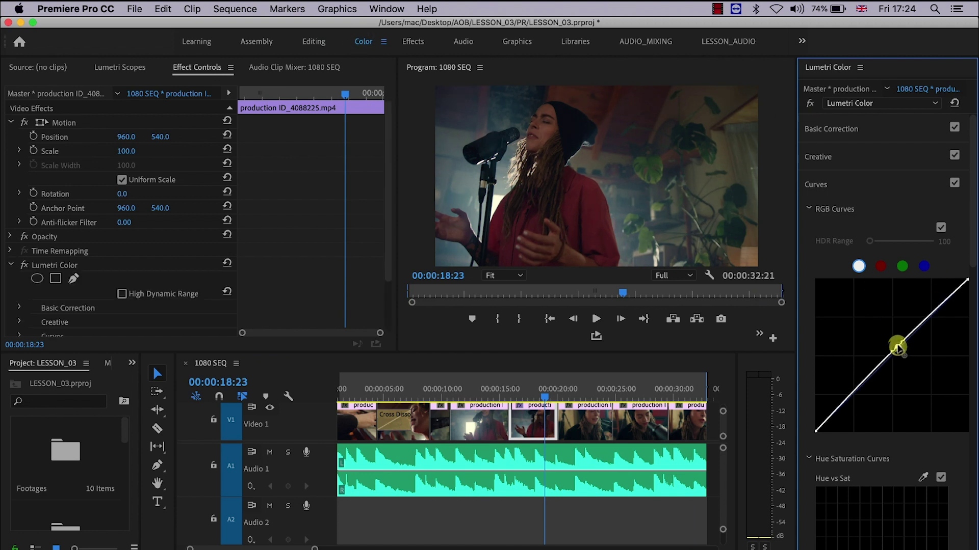
scroll(969, 316, "down", 10)
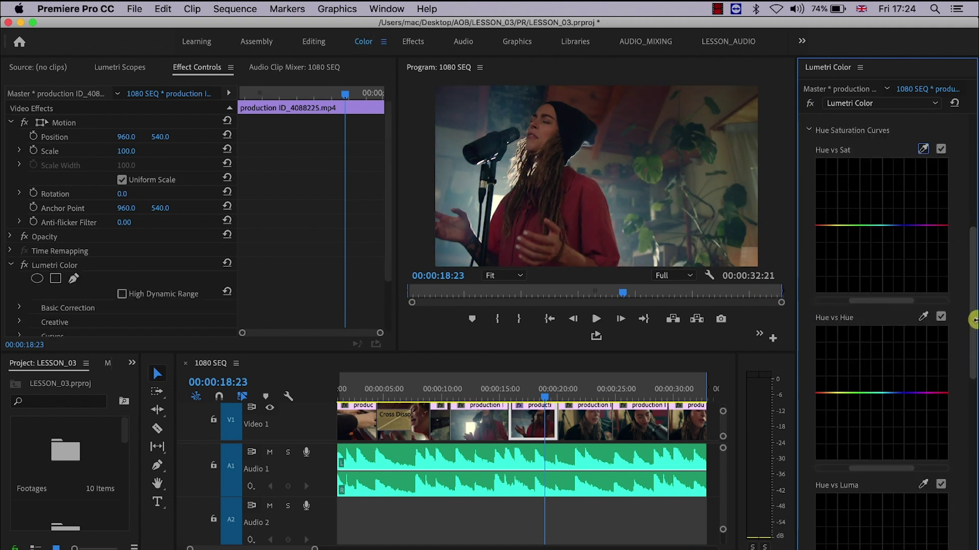
left_click_drag(969, 254, 956, 400)
Expand HSL Secondary and Basic Correction, showing Tone values at 0.0 and Saturation 100.0
left_click(833, 462)
left_click(837, 464)
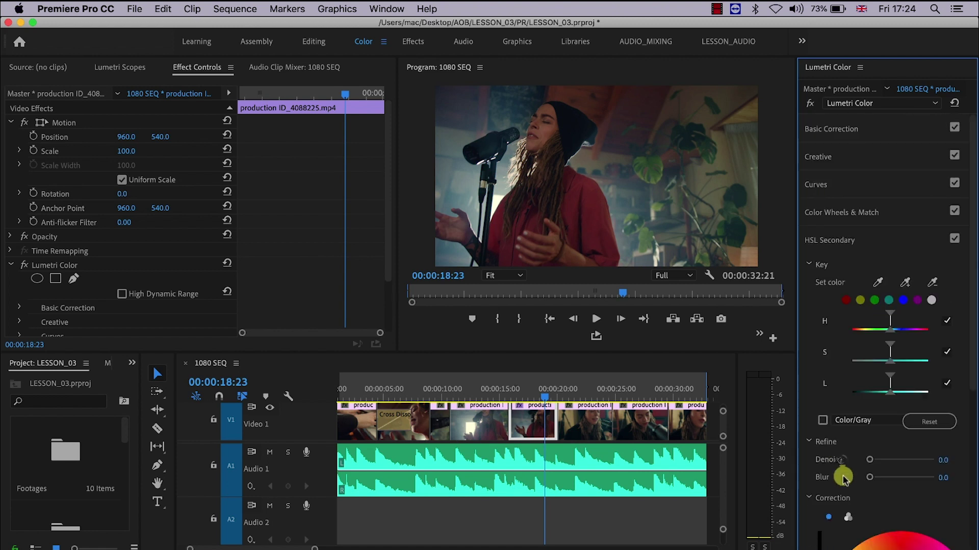
left_click_drag(967, 267, 971, 138)
left_click(872, 130)
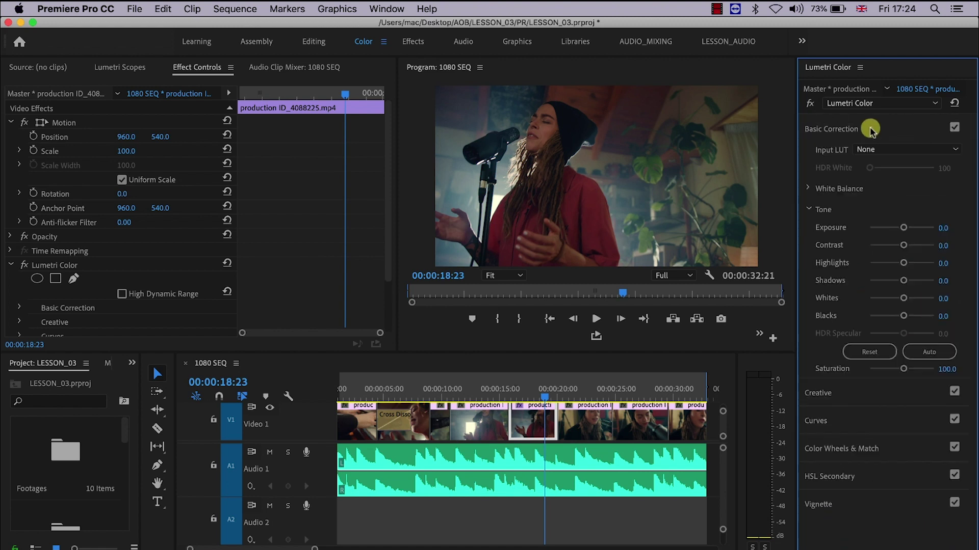